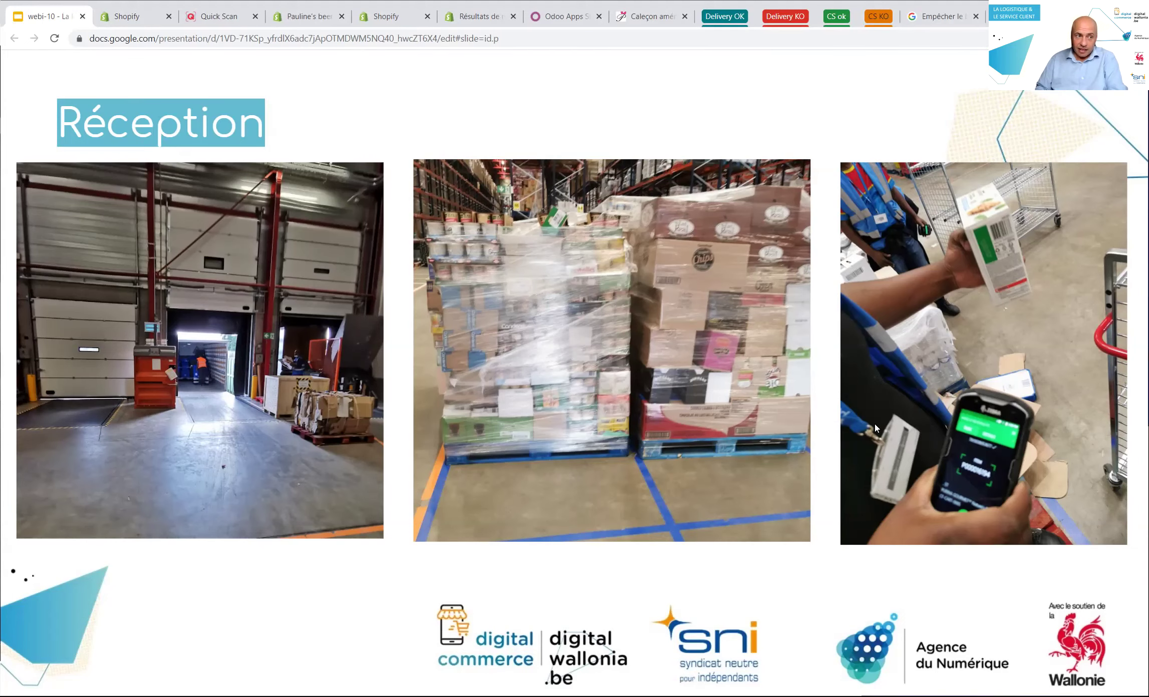
- Advance the presentation from the Réception photo slide to the "Et Pauline ?" slide
key(Right)
key(Left)
key(Left)
key(Right)
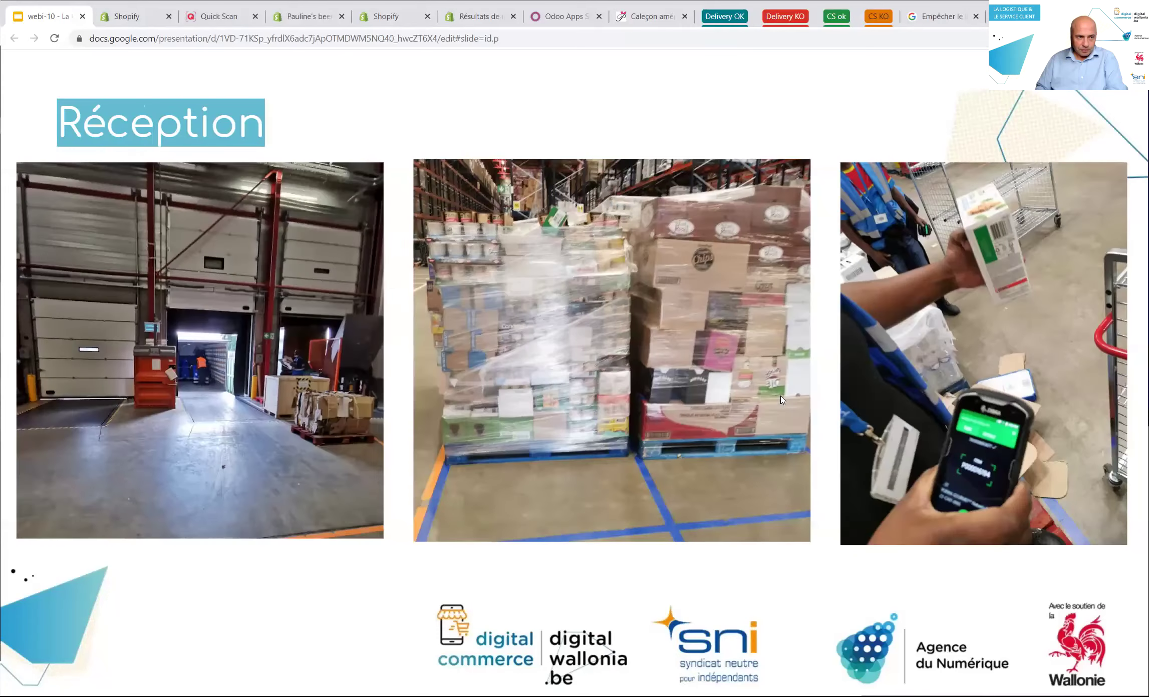
key(Right)
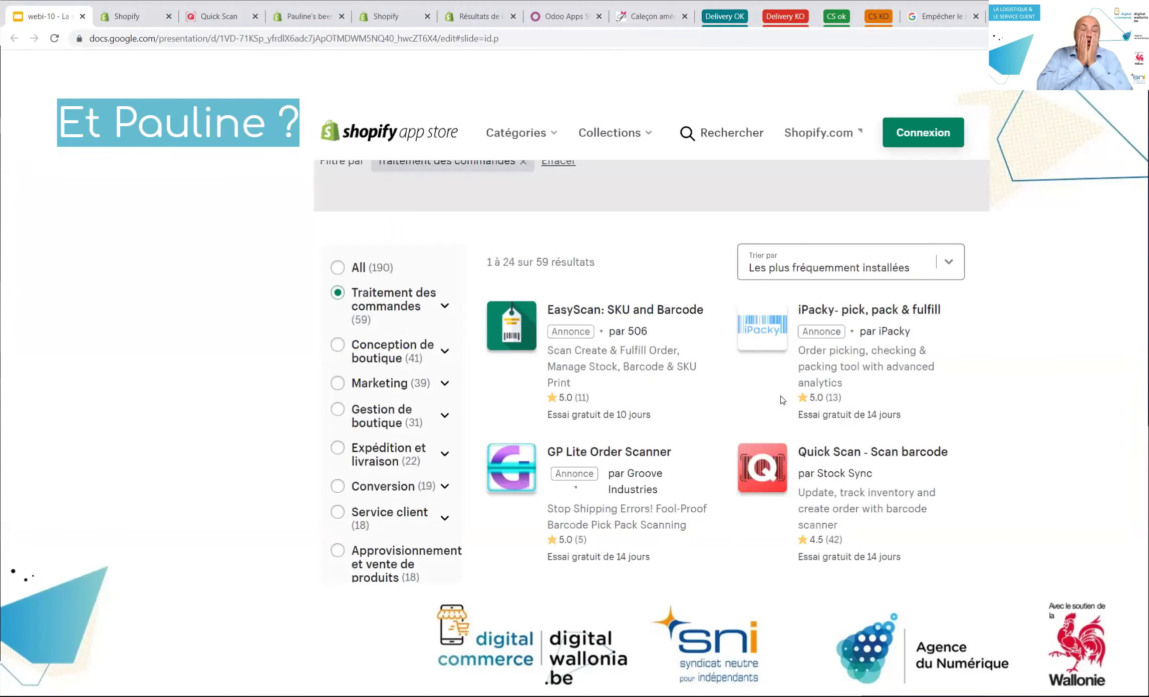
- Switch to the Shopify admin and examine the stock of each product in the enlarged product list
click(129, 18)
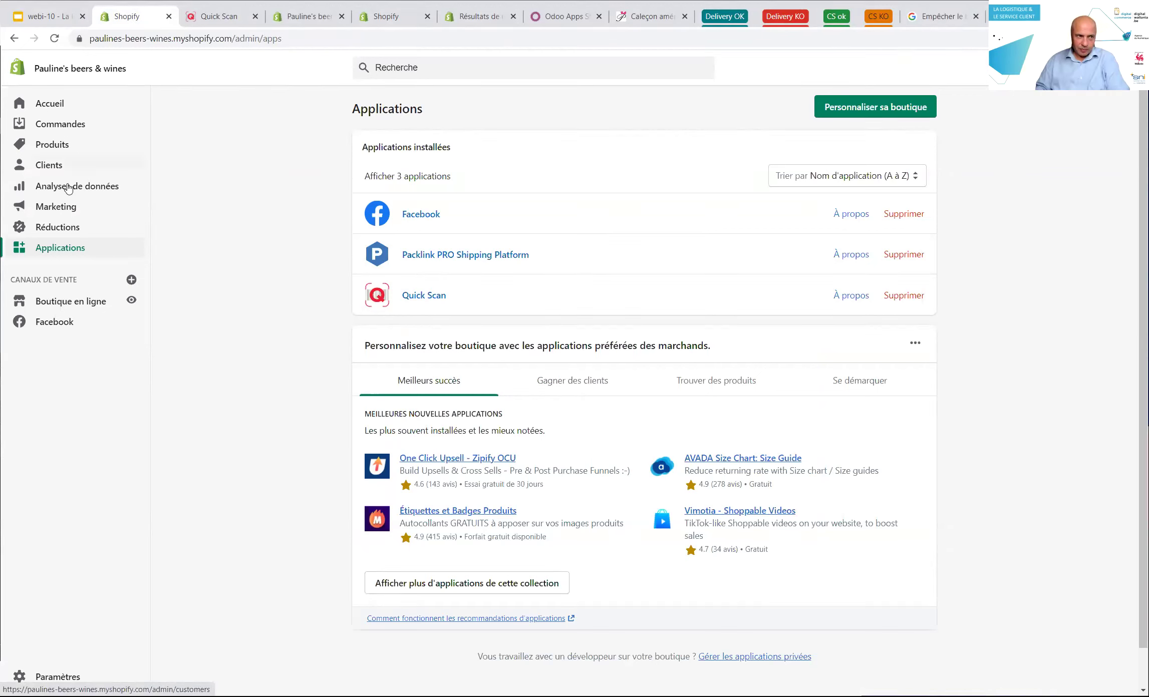
click(54, 148)
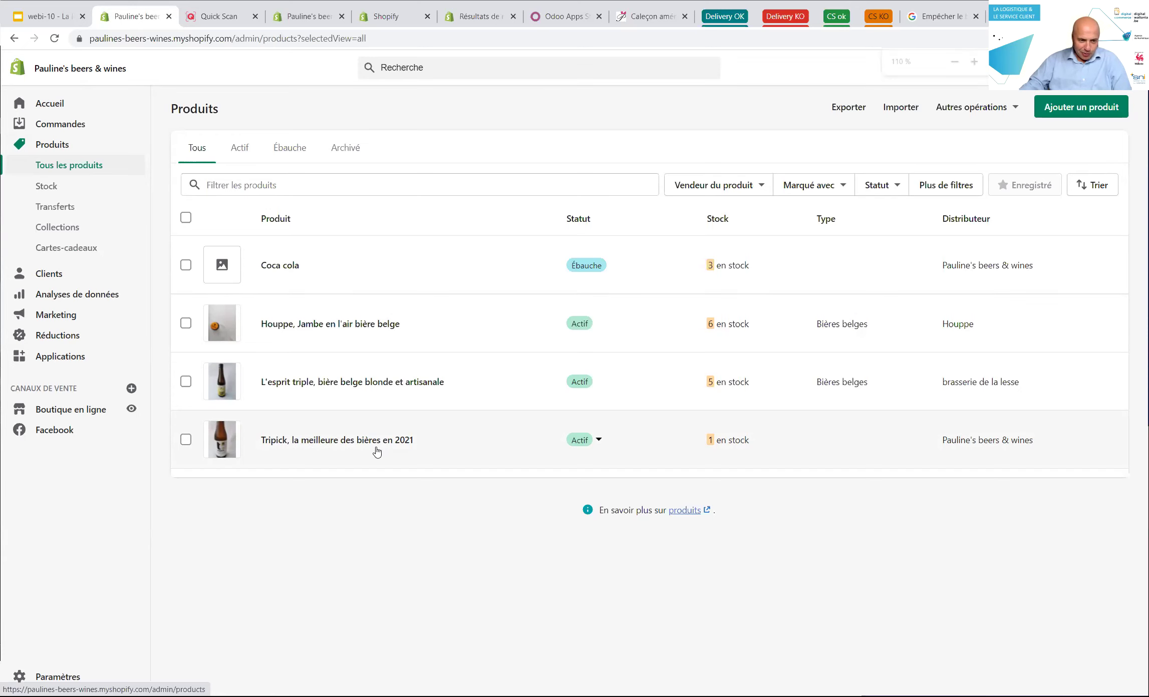
key(ctrl+plus)
key(ctrl+plus)
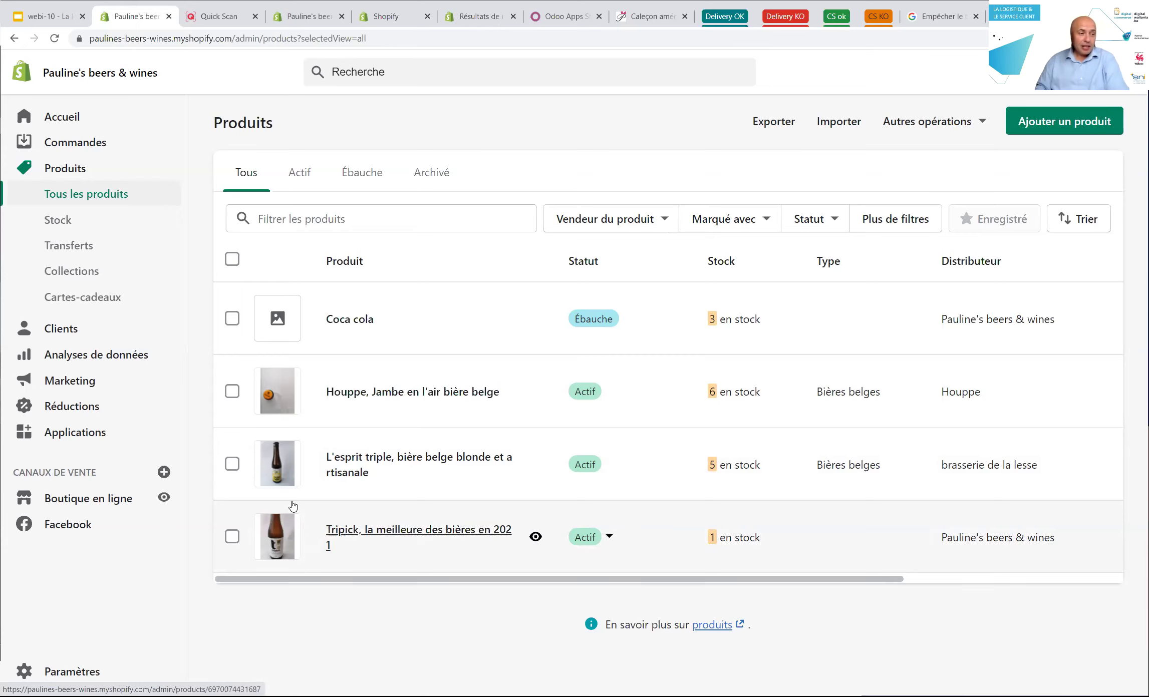
- Go to the store's applications in the Shopify admin and launch the Shopify App Store from there
click(80, 434)
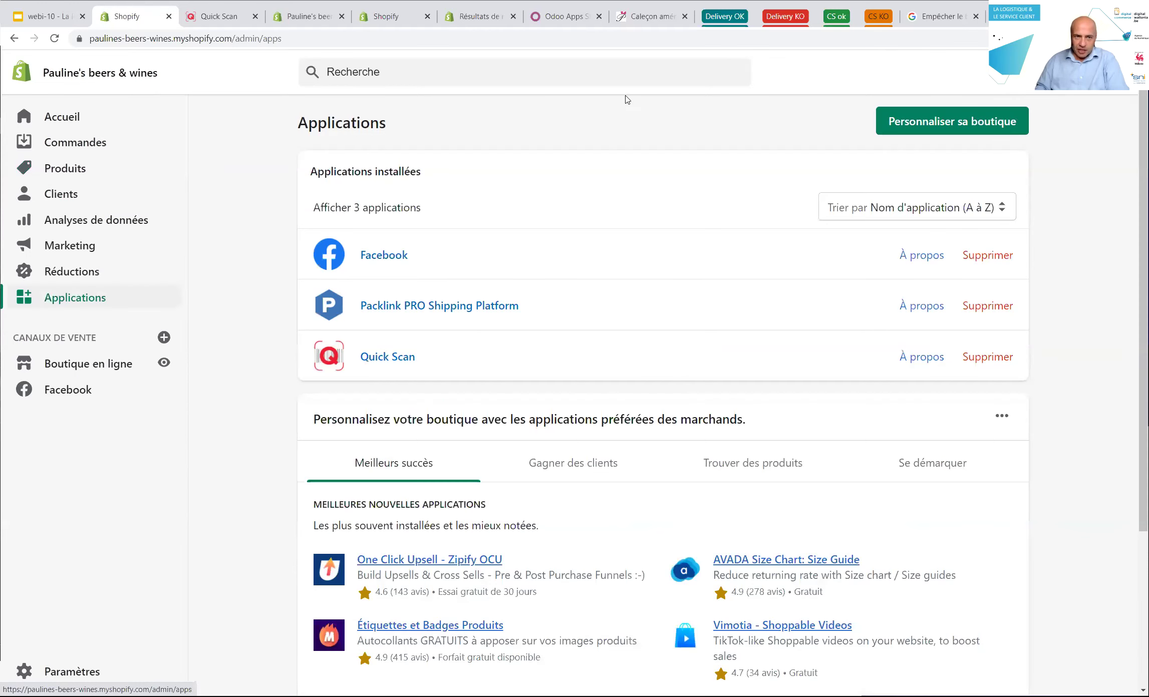
click(538, 69)
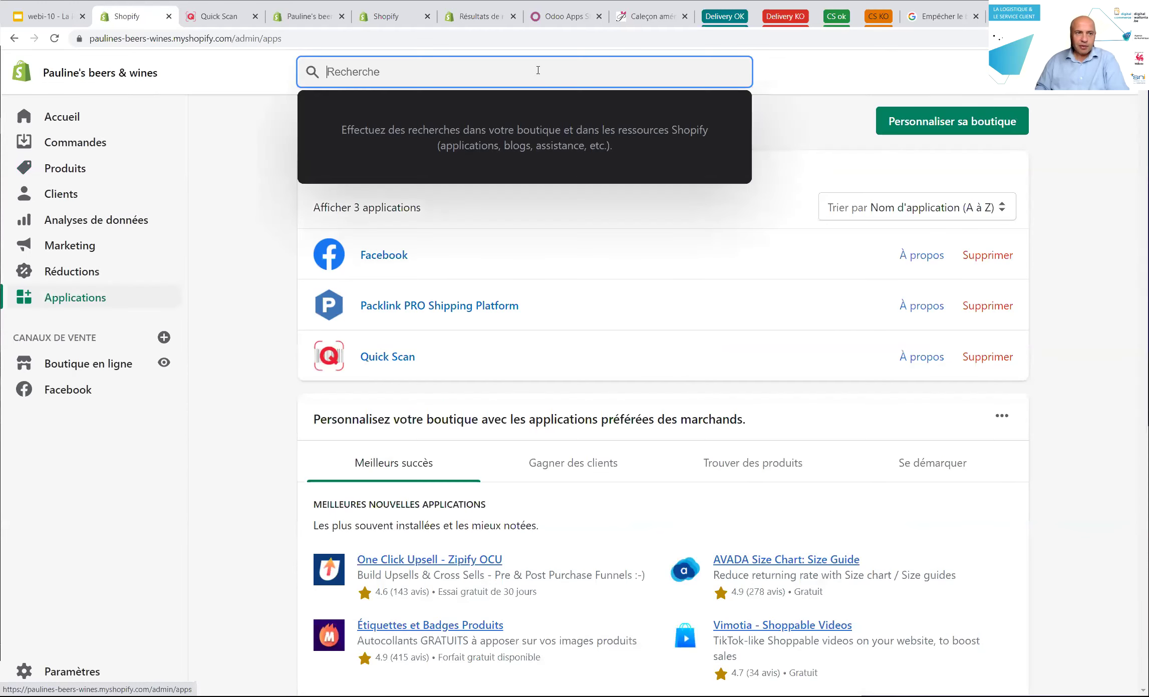
click(970, 120)
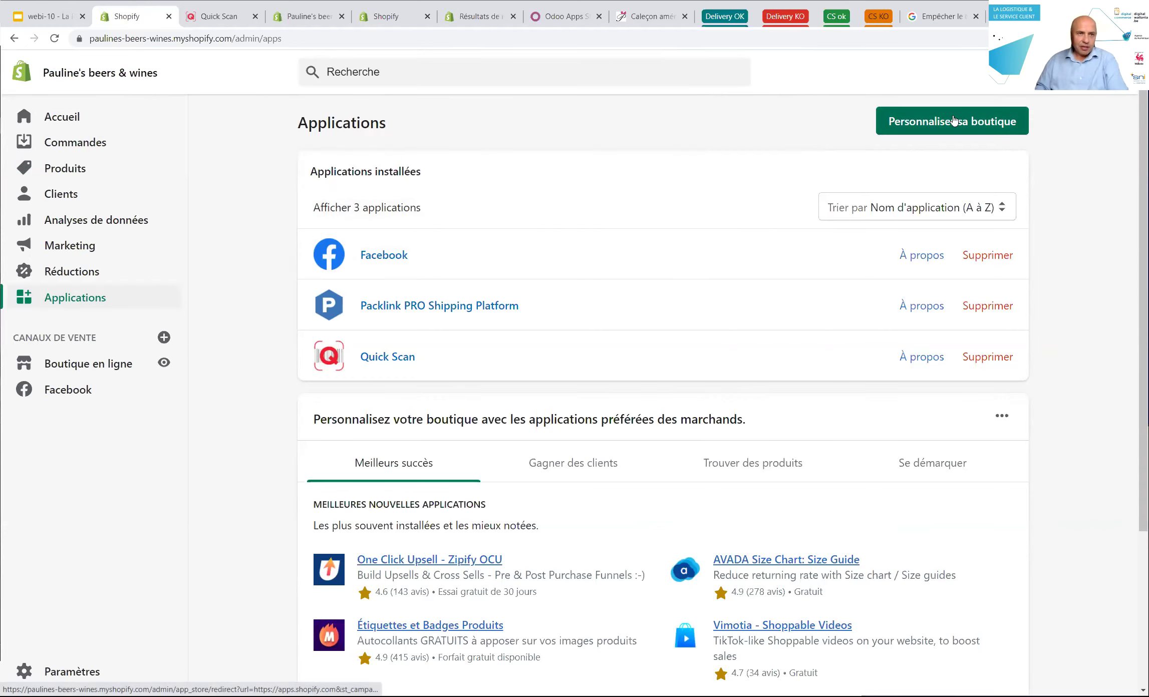
click(953, 120)
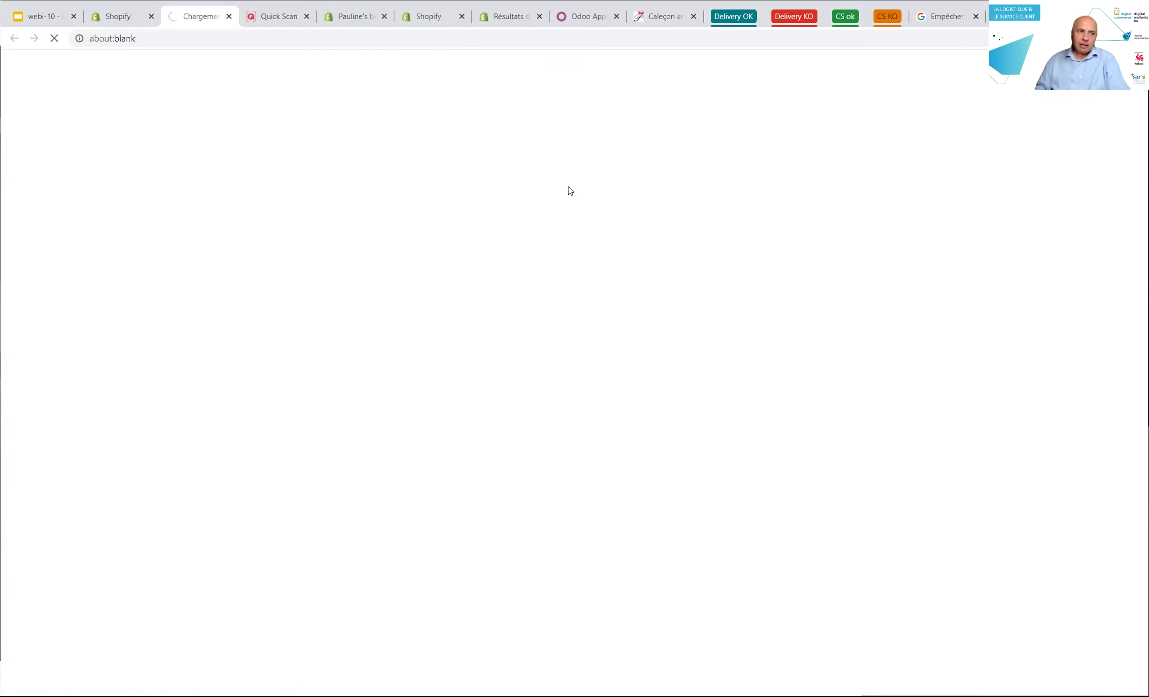
- Examine the Odoo Apps results for the "stock" search at a larger page zoom
click(580, 18)
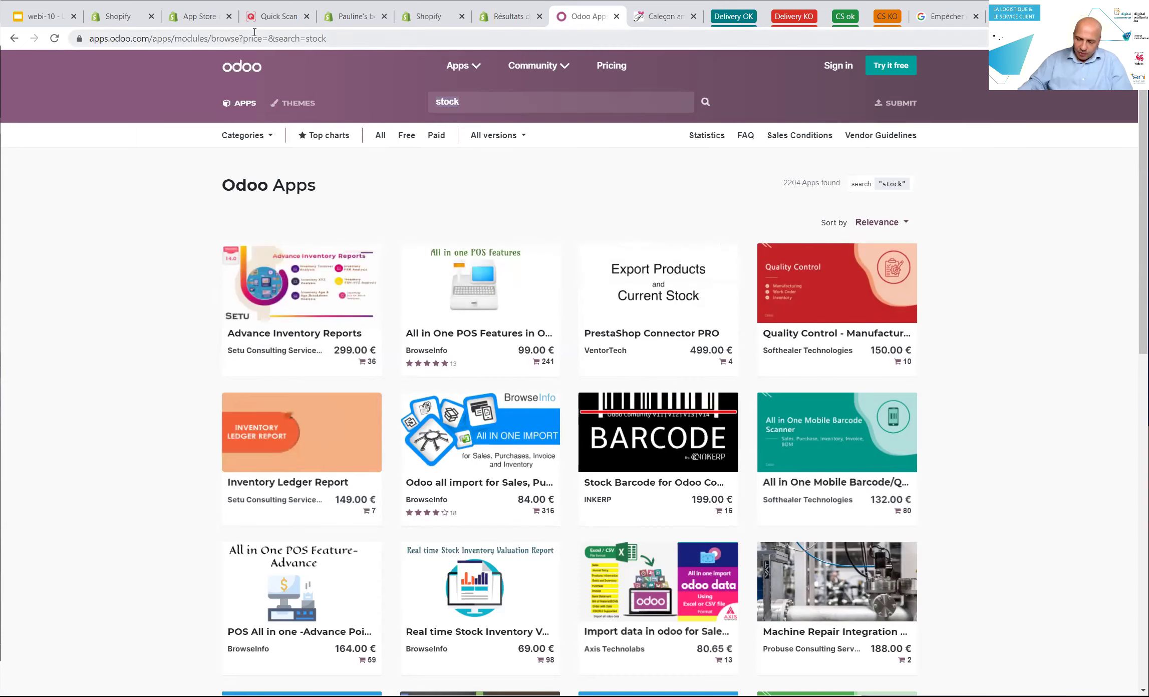
key(ctrl+plus)
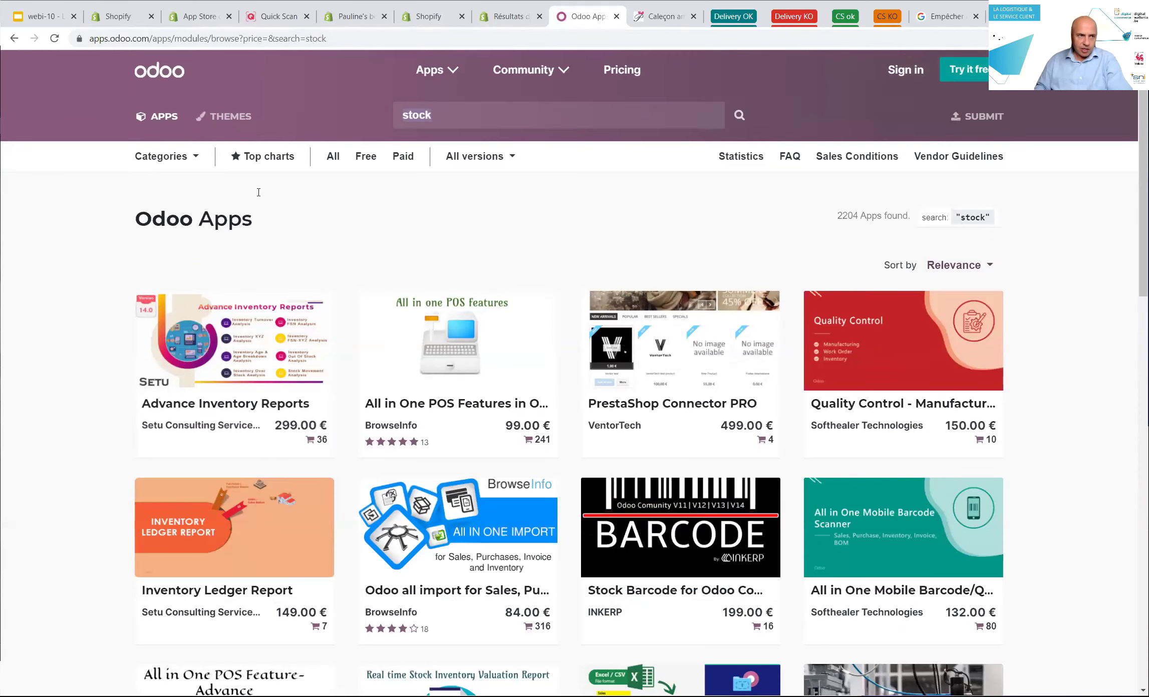
- Return to the Shopify App Store and search its applications for "scan"
click(135, 18)
click(198, 16)
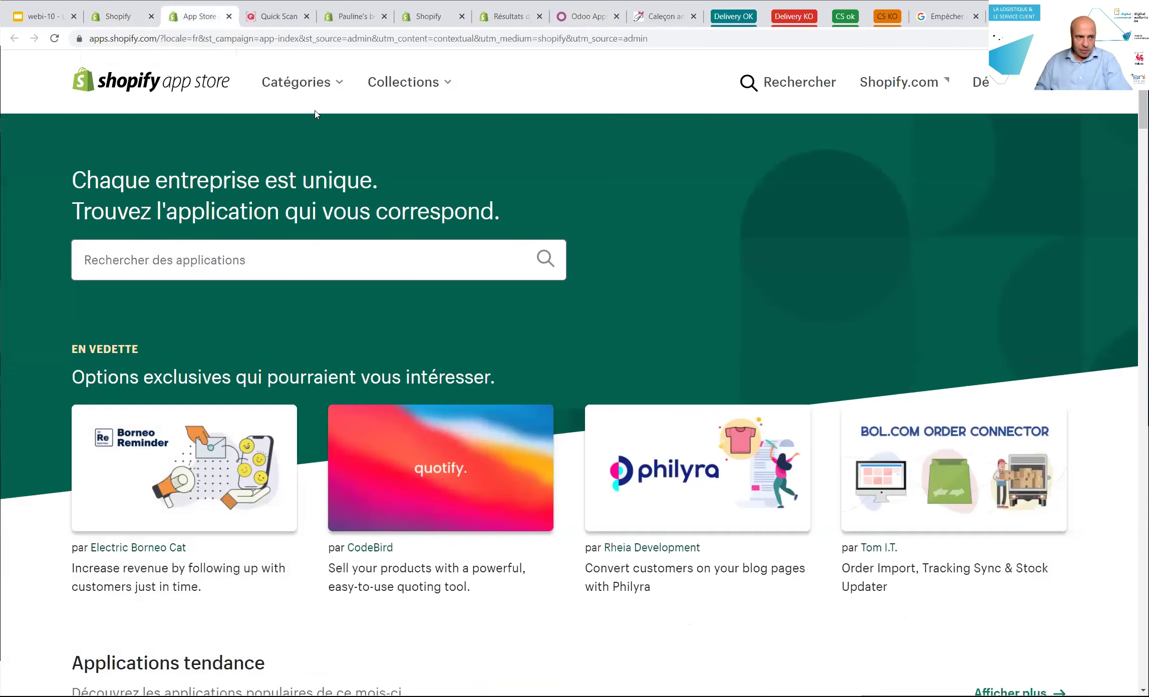
click(195, 255)
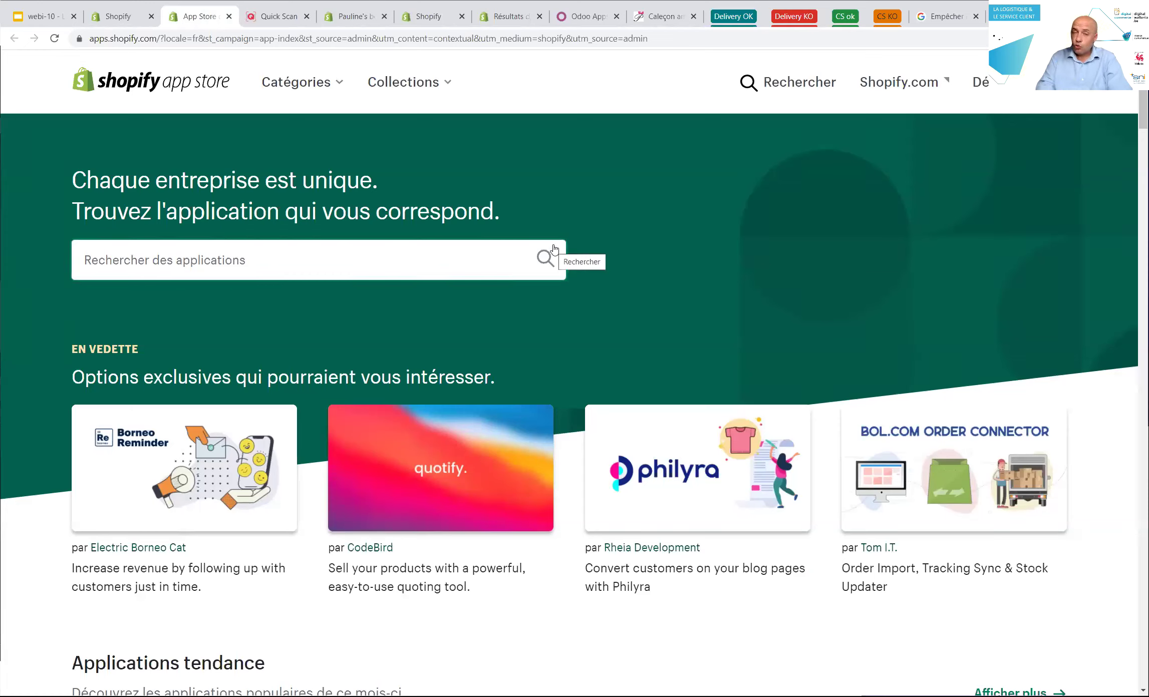
text(scan)
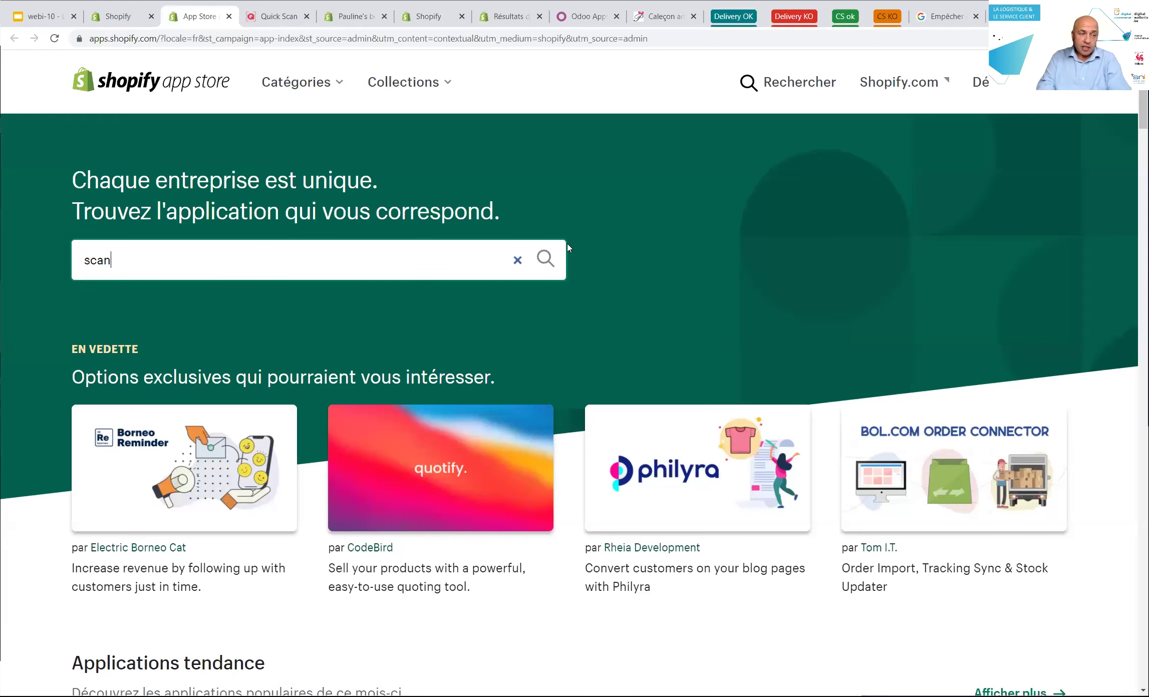
key(Return)
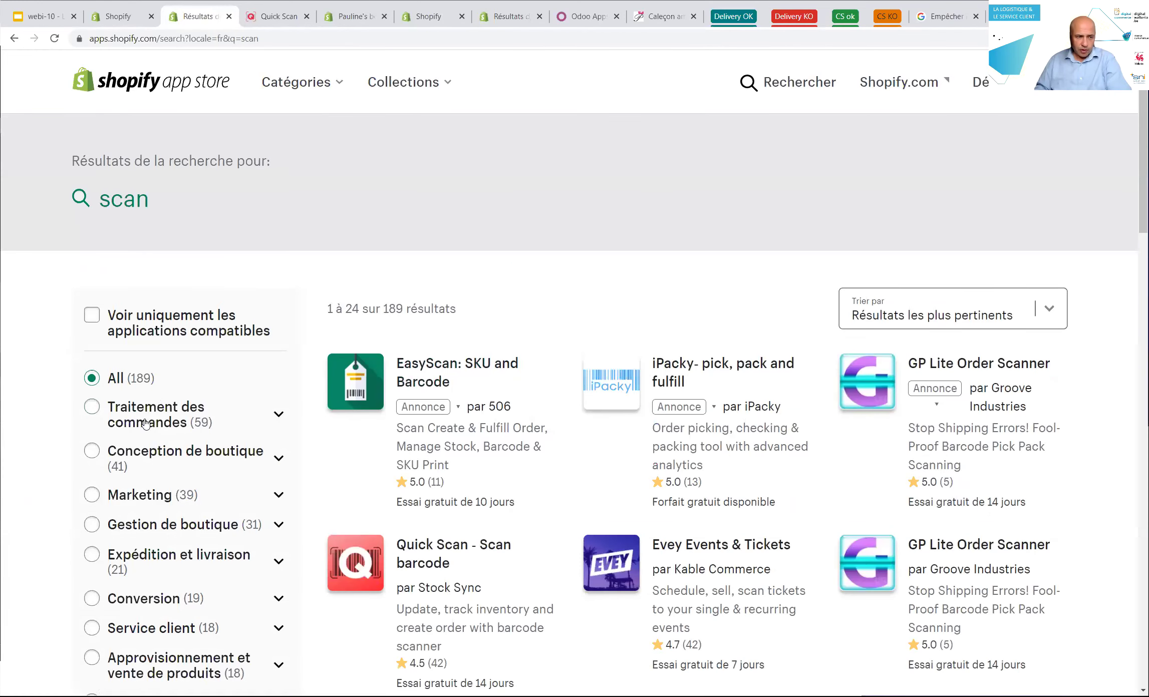
- Filter the search results by Traitement des commandes and open the Quick Scan - Scan barcode listing
click(92, 407)
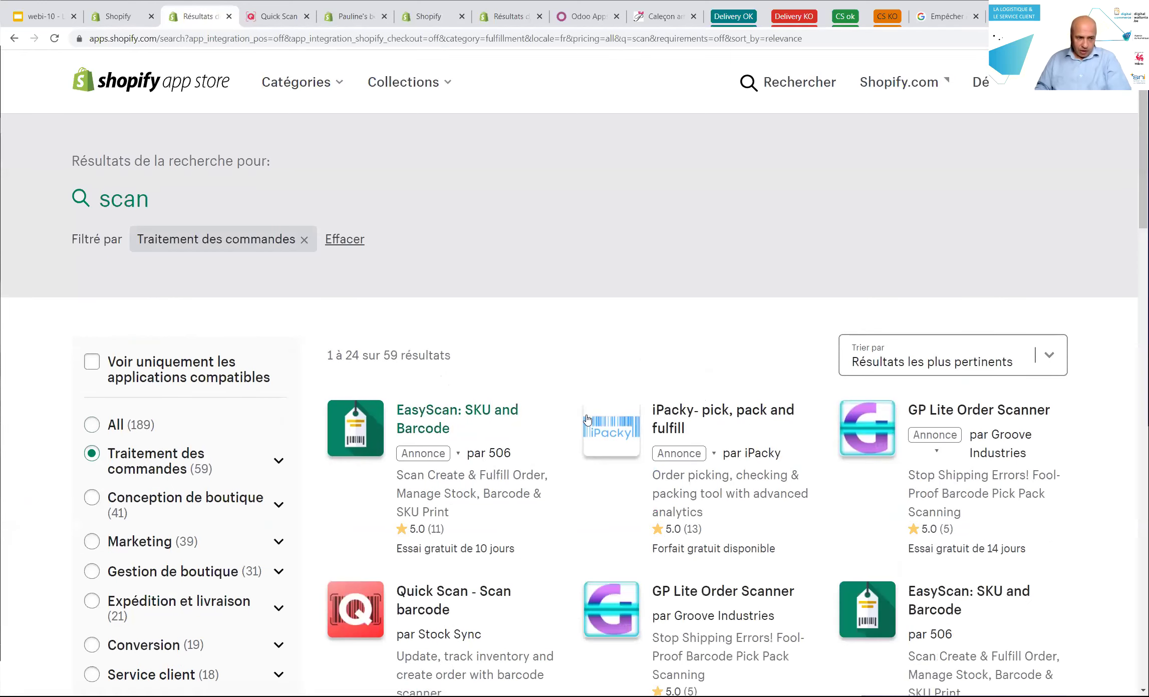
scroll(462, 535, down, 1)
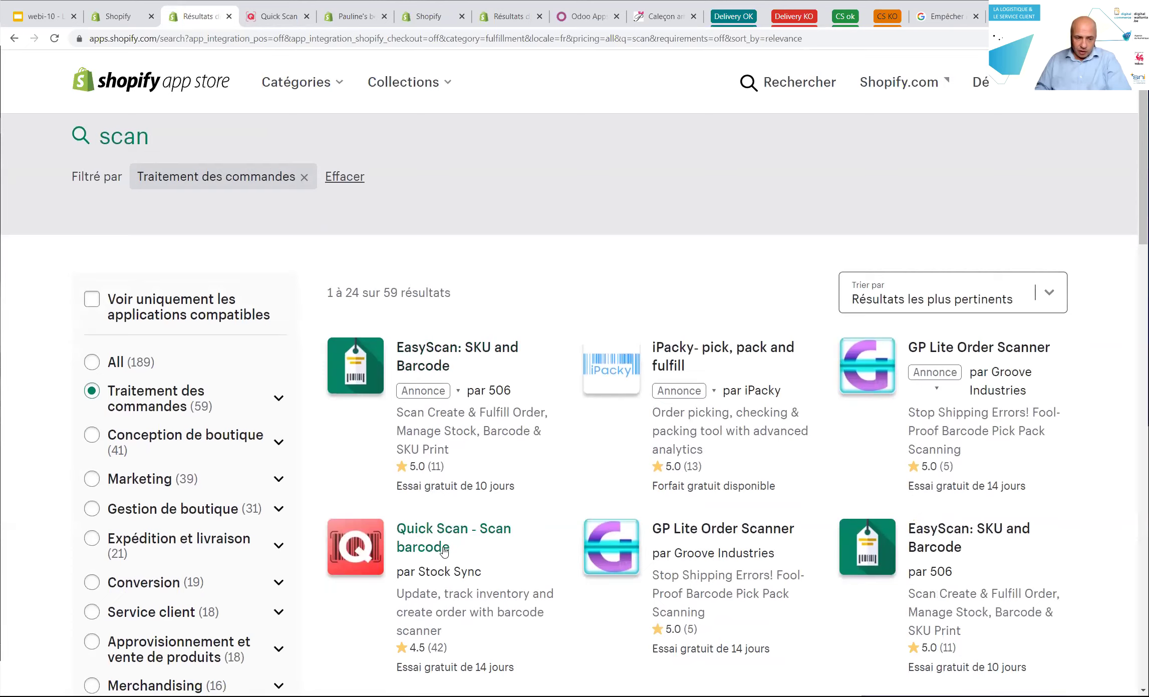
scroll(451, 501, down, 1)
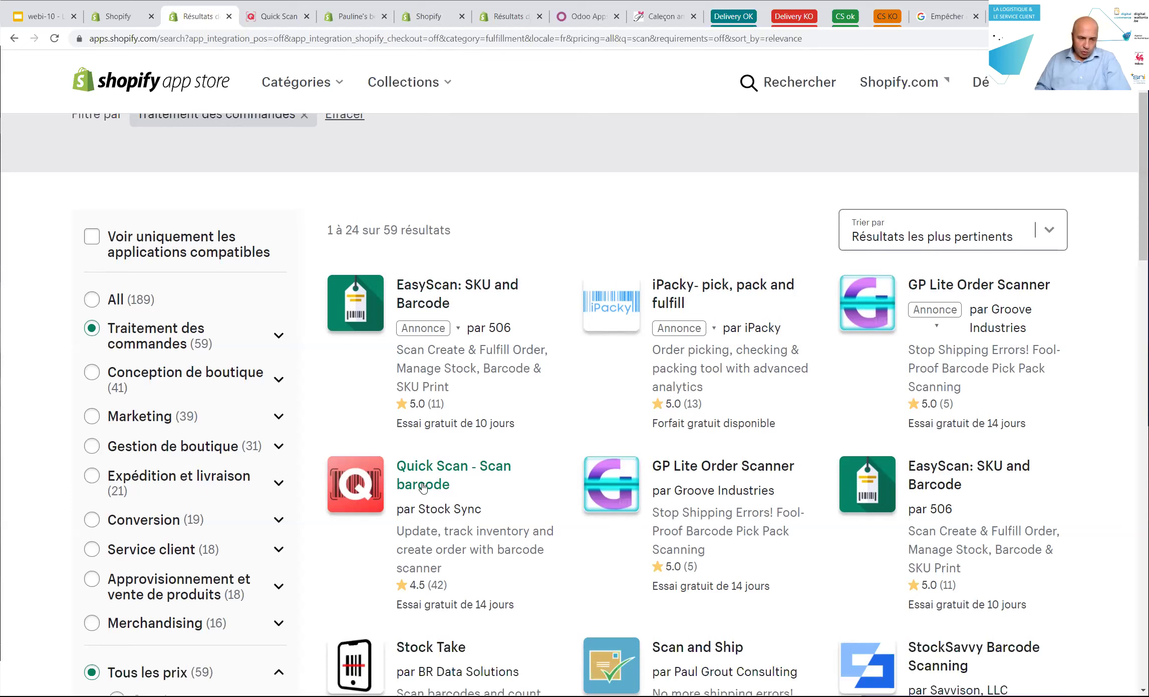
click(430, 471)
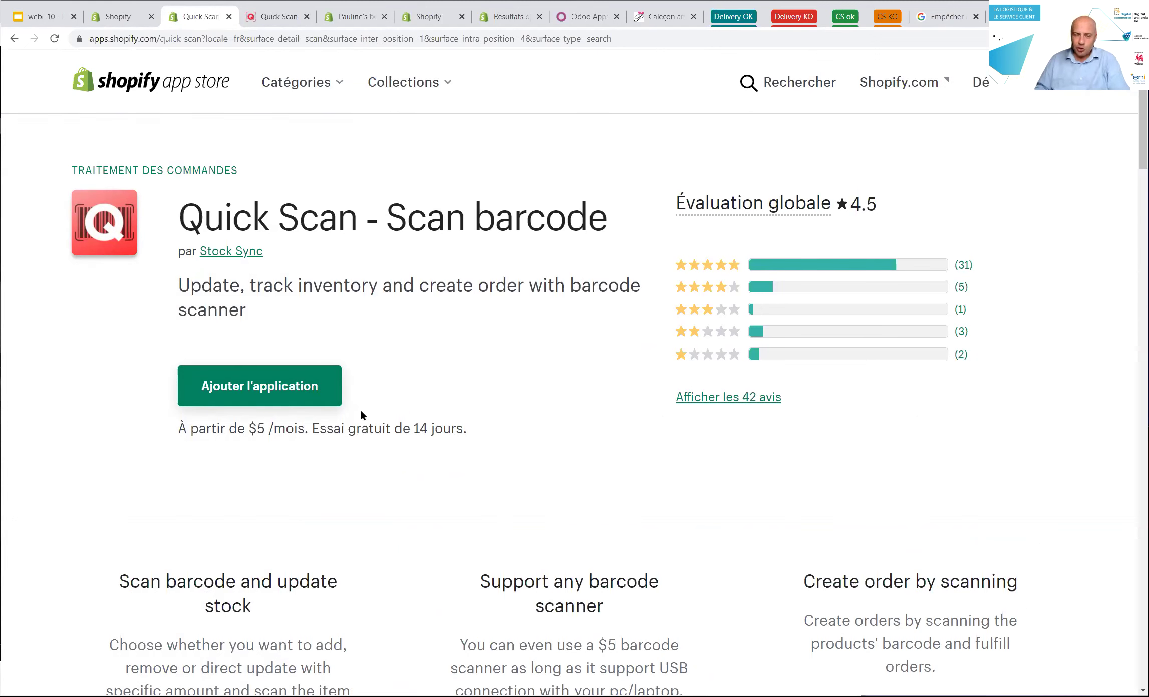
- Add the Quick Scan app to the store and scan the beer's barcode with the camera
click(311, 394)
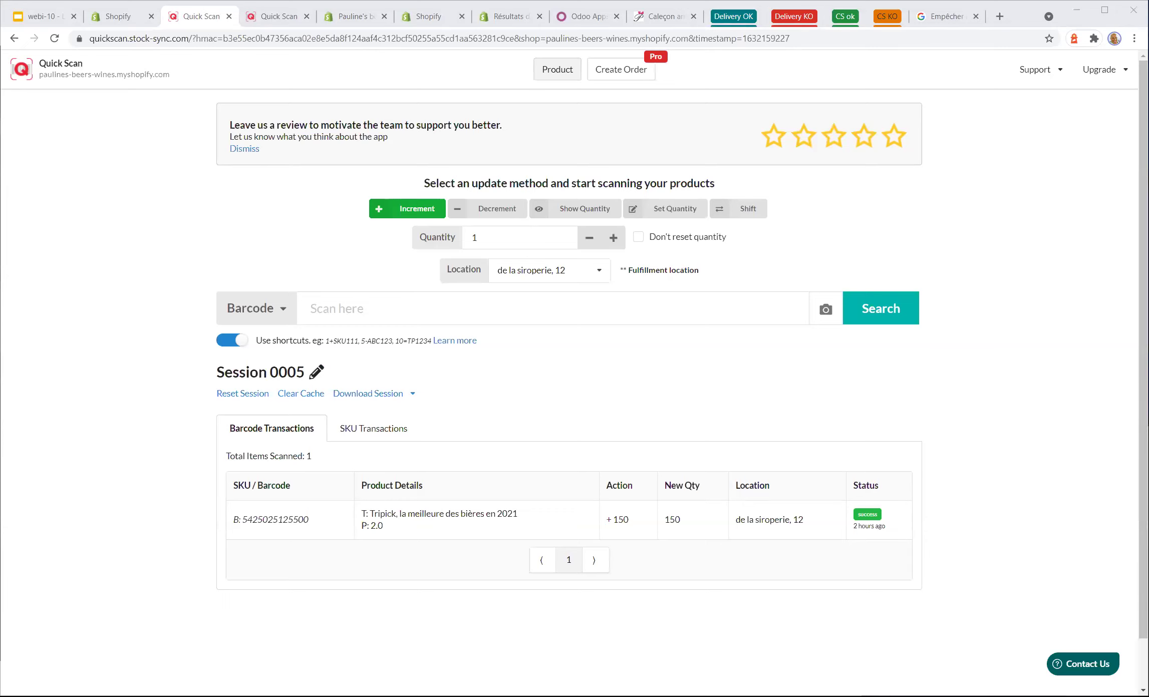
click(825, 310)
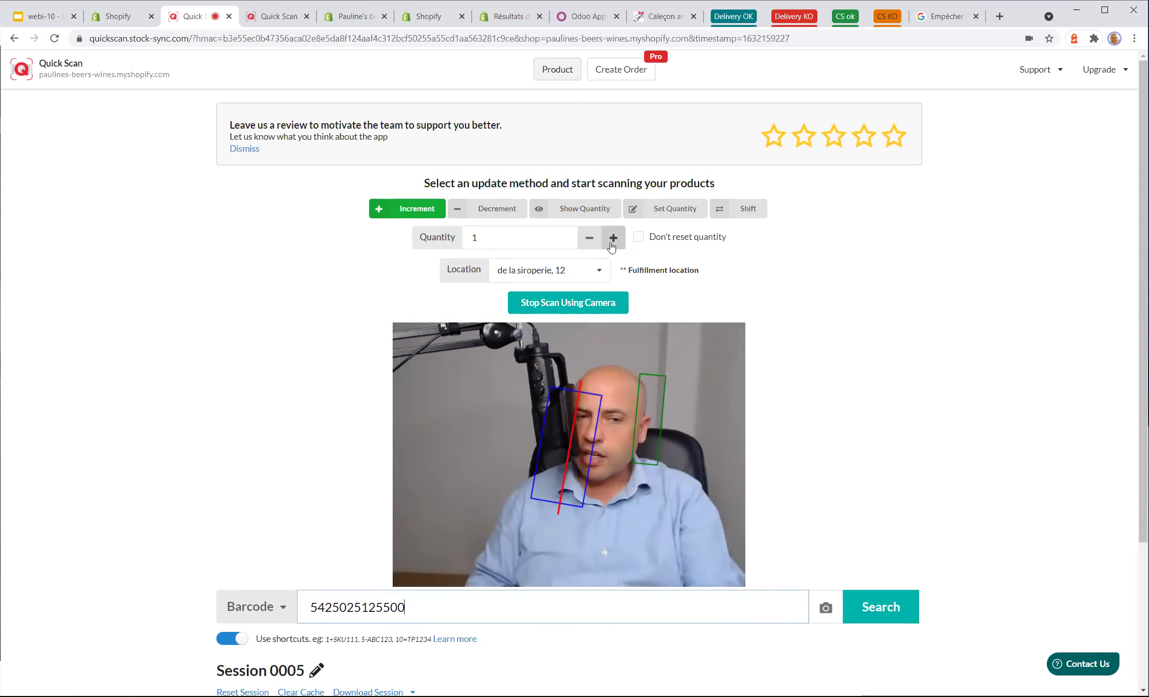
click(505, 240)
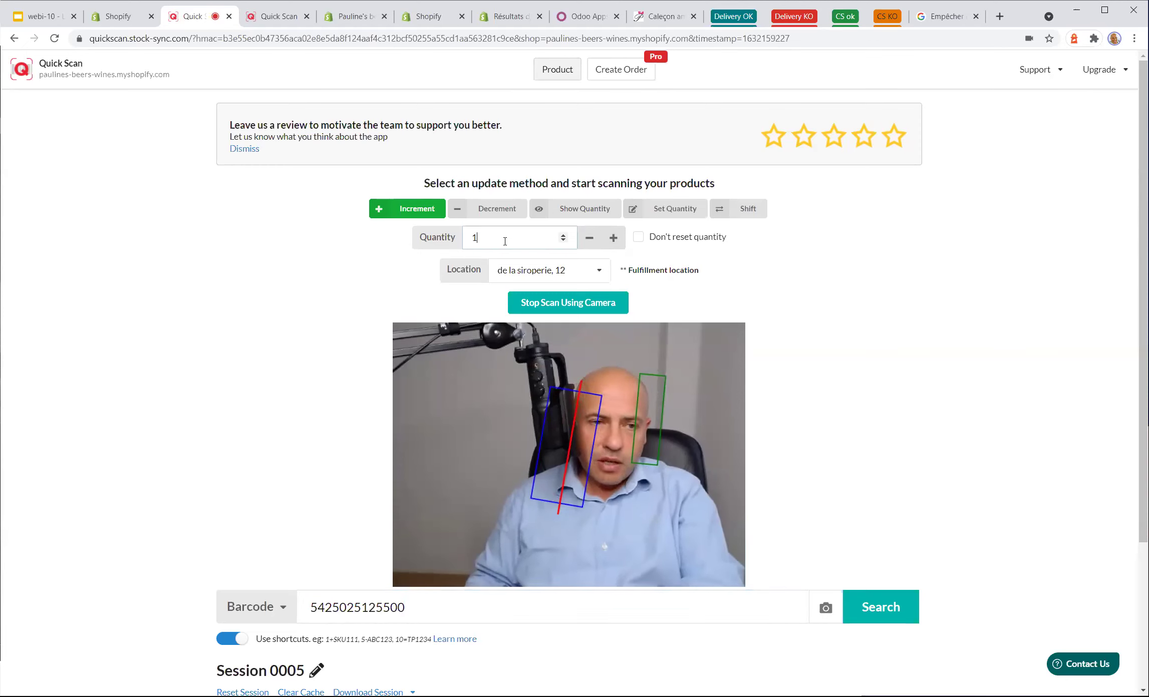
key(BackSpace)
text(150)
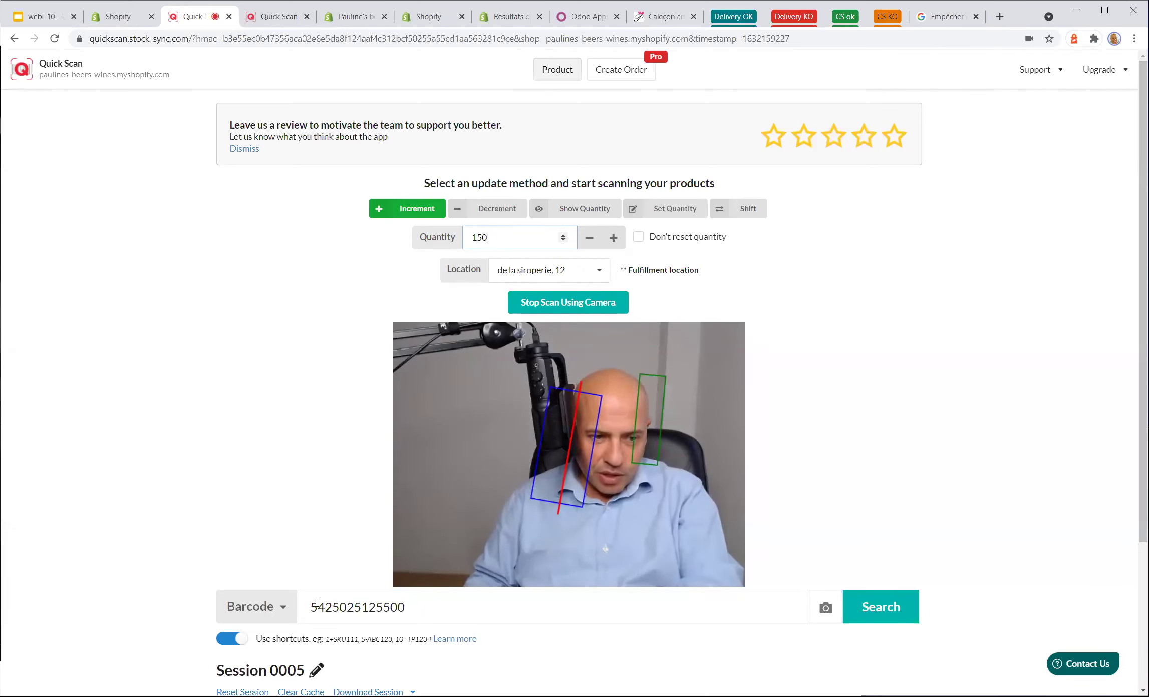
click(893, 613)
scroll(872, 523, down, 4)
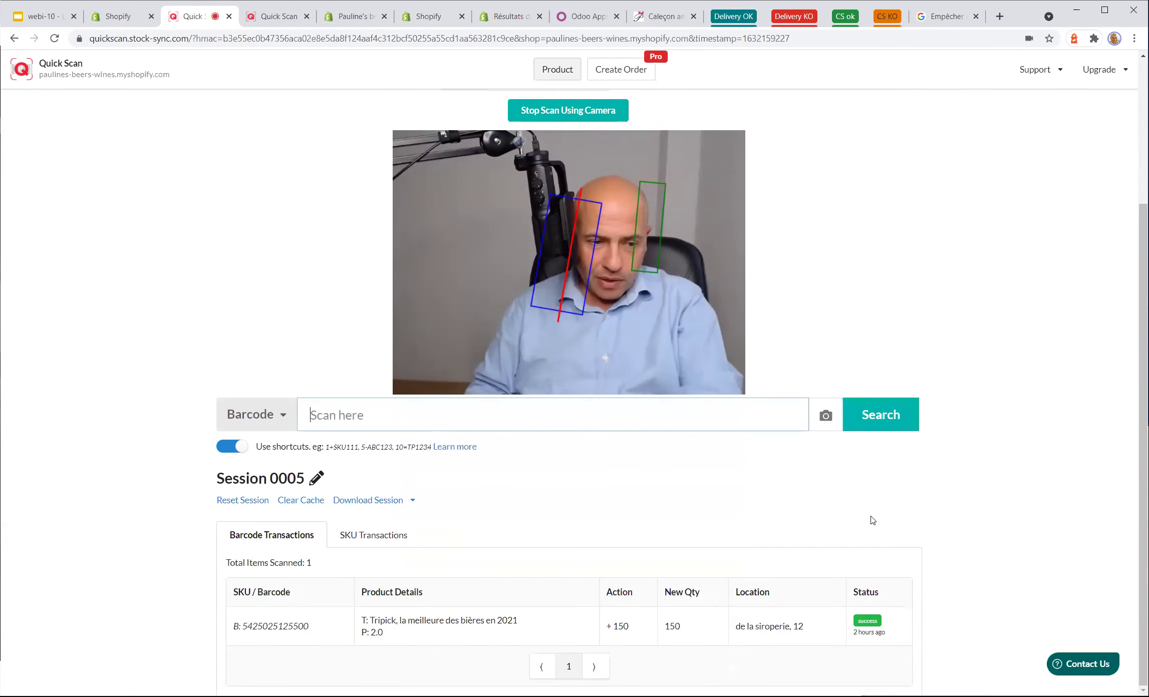
scroll(568, 667, up, 2)
scroll(599, 616, down, 3)
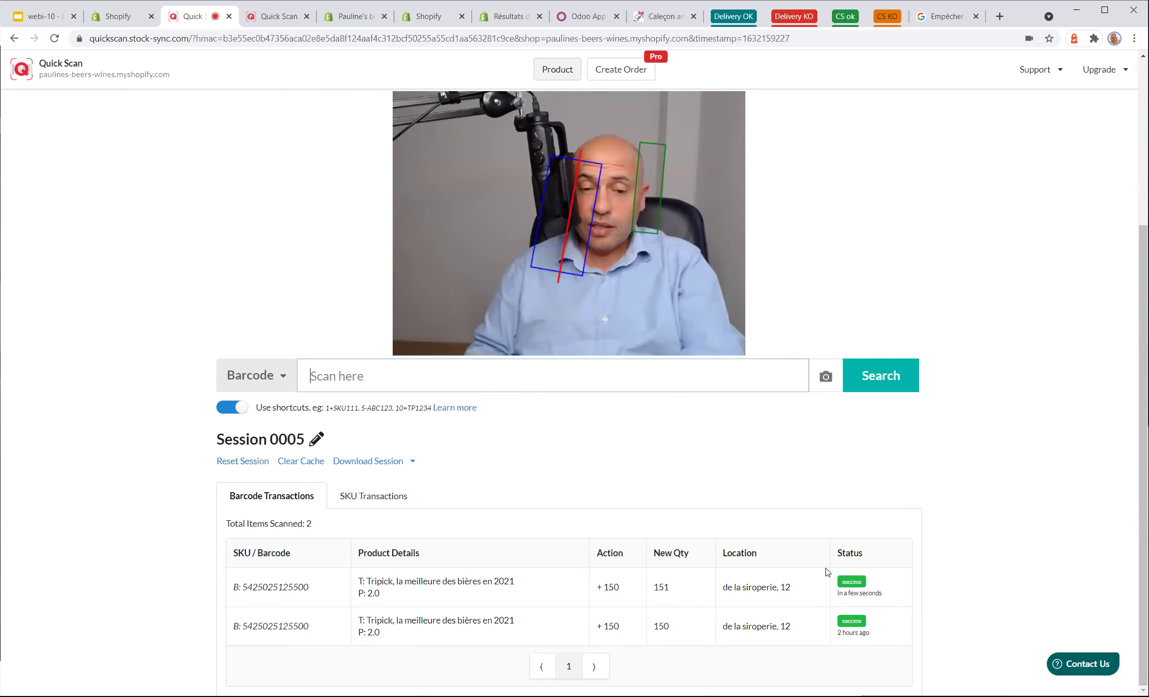
- Check the Tripick beer's updated stock in the Shopify product list and on the Stock page
click(120, 15)
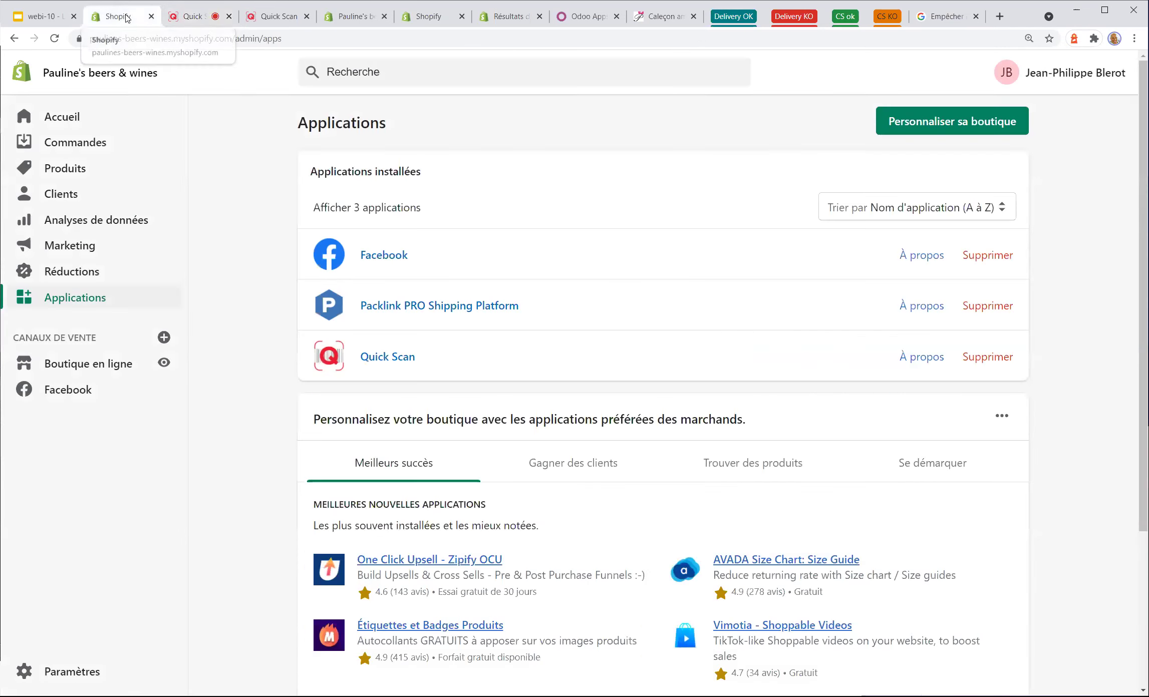
click(65, 168)
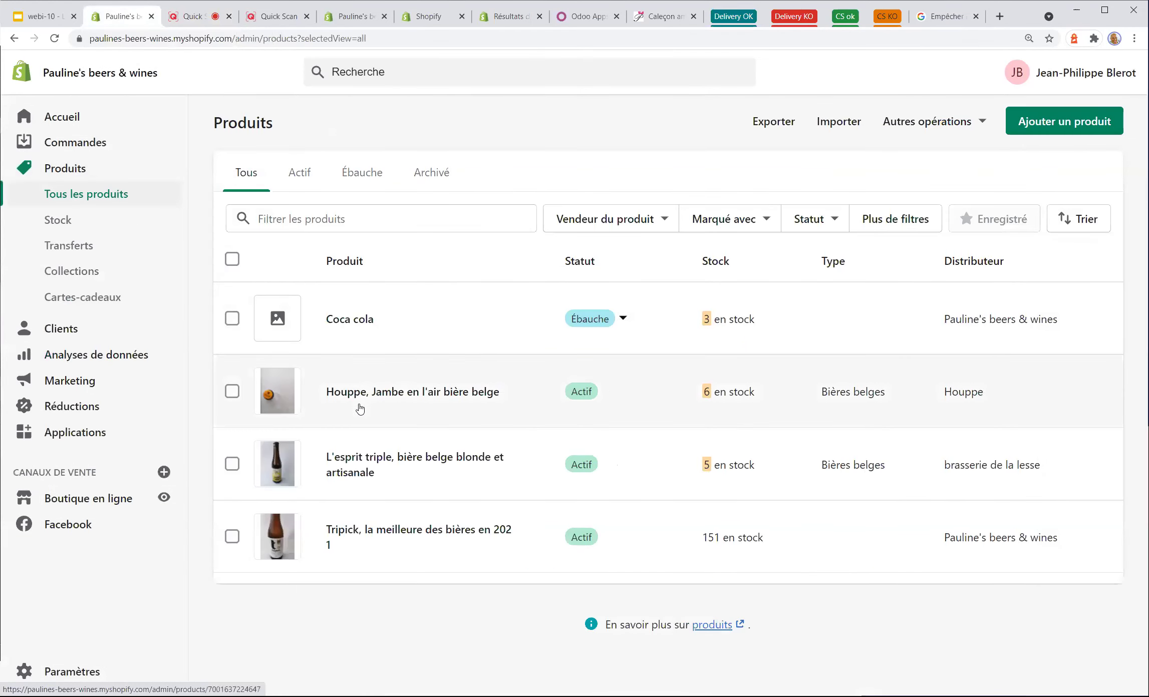
click(59, 220)
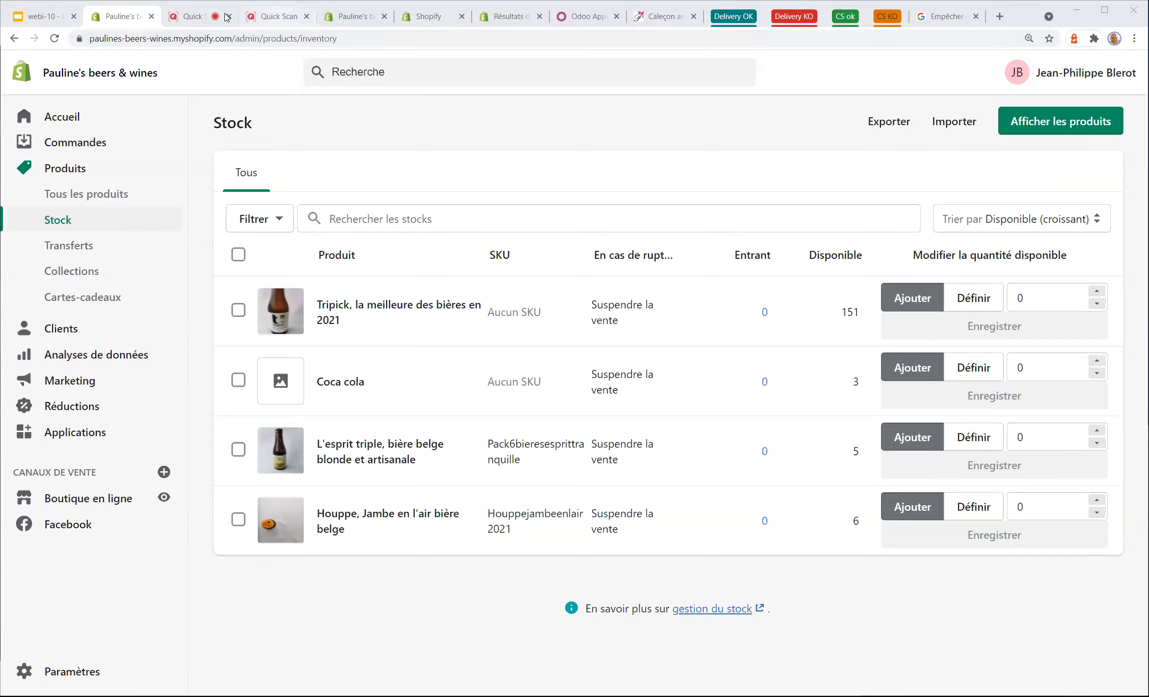
- Stop the camera scan in Quick Scan and return to the Shopify Stock page
click(199, 17)
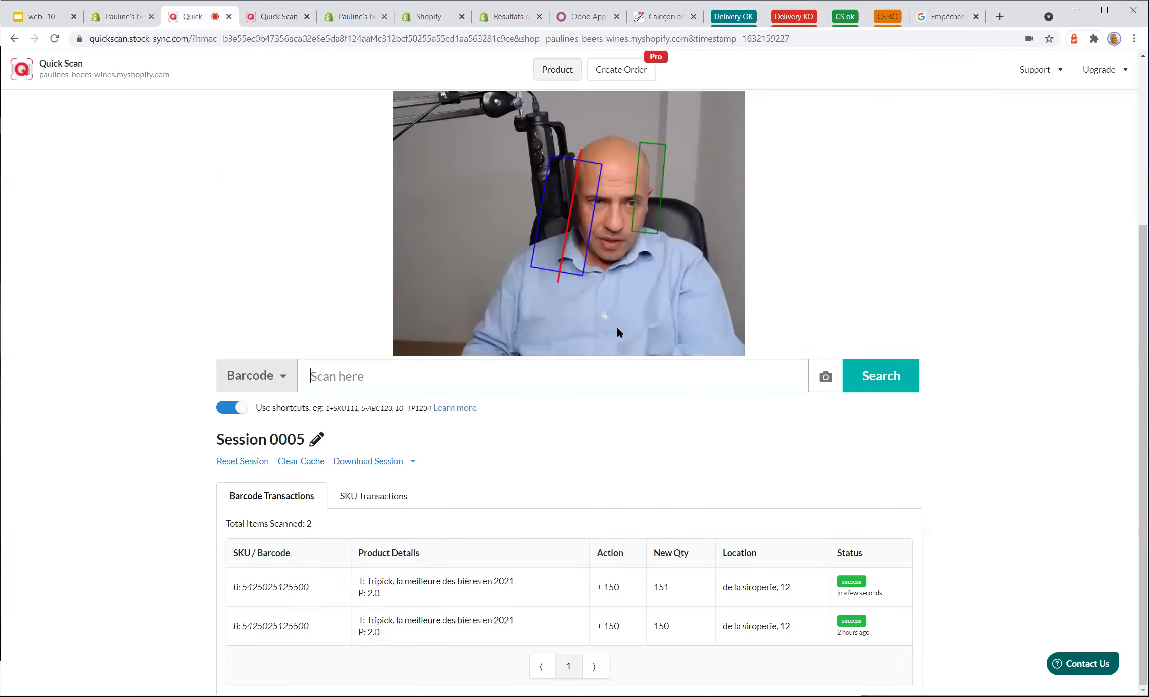
scroll(796, 361, up, 2)
scroll(795, 361, up, 2)
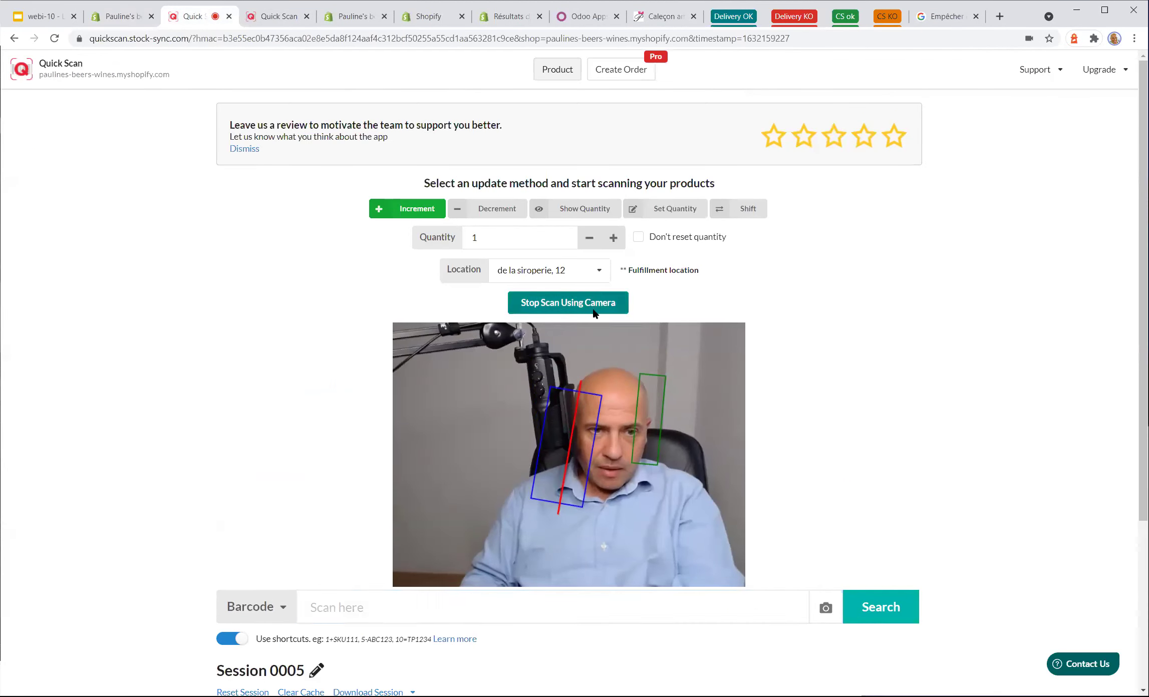
click(568, 302)
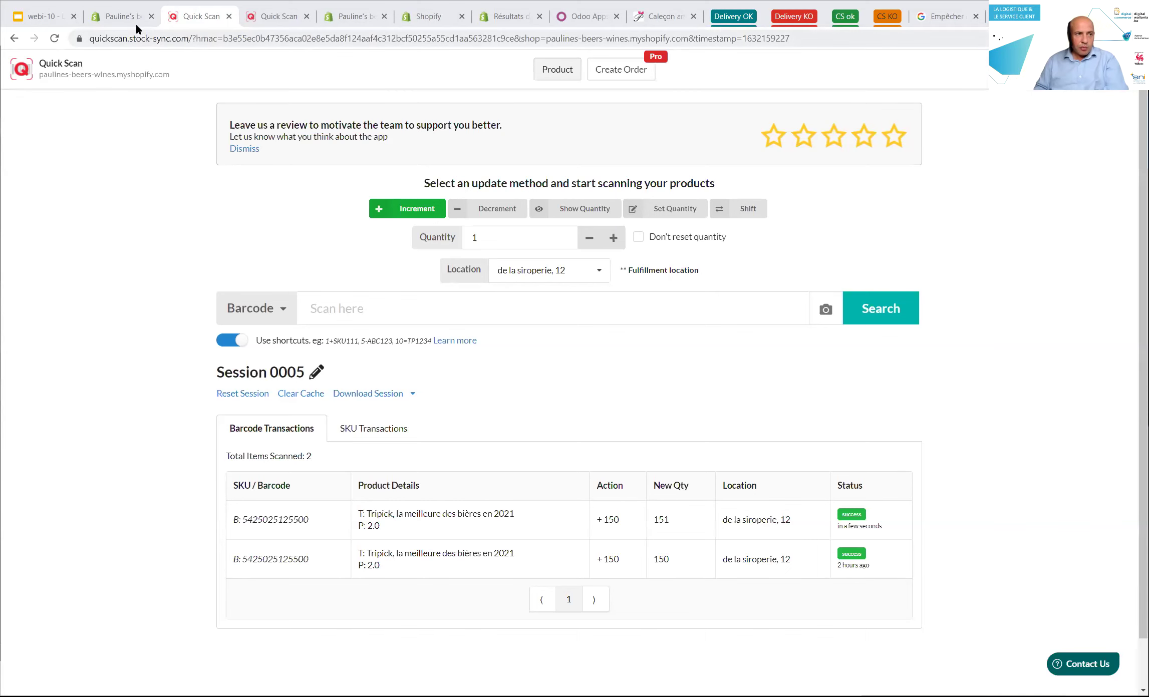
click(114, 23)
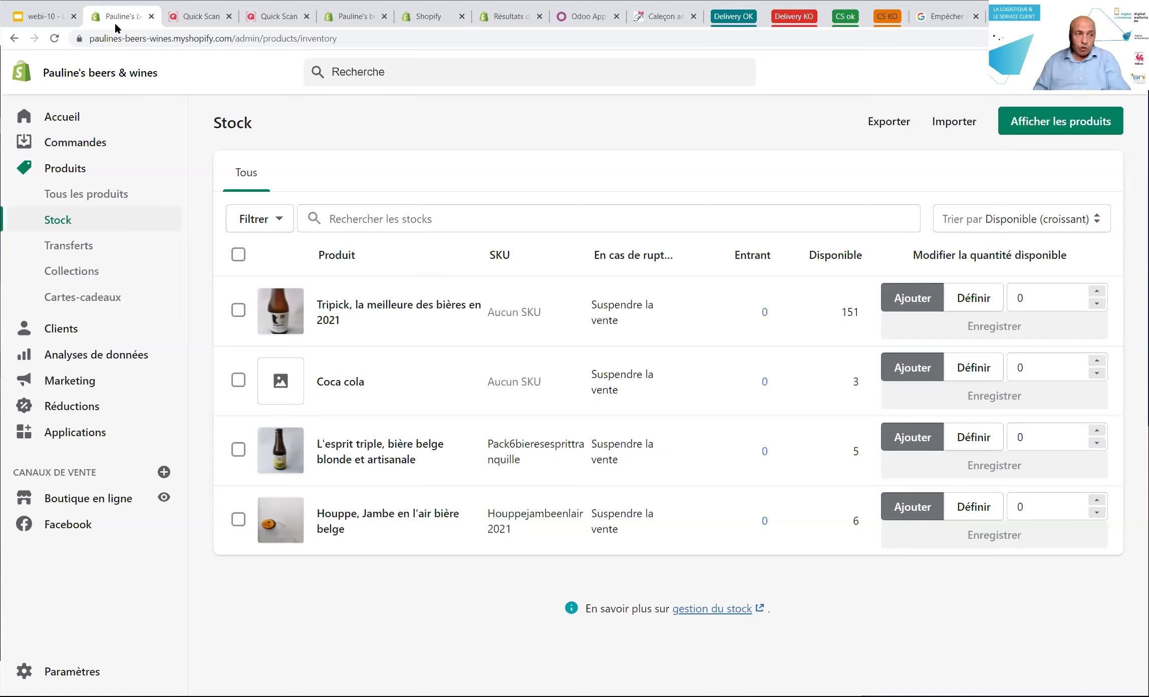
- Switch back to the presentation and advance to the "3. Réception" slide with the questions on receiving products
click(54, 18)
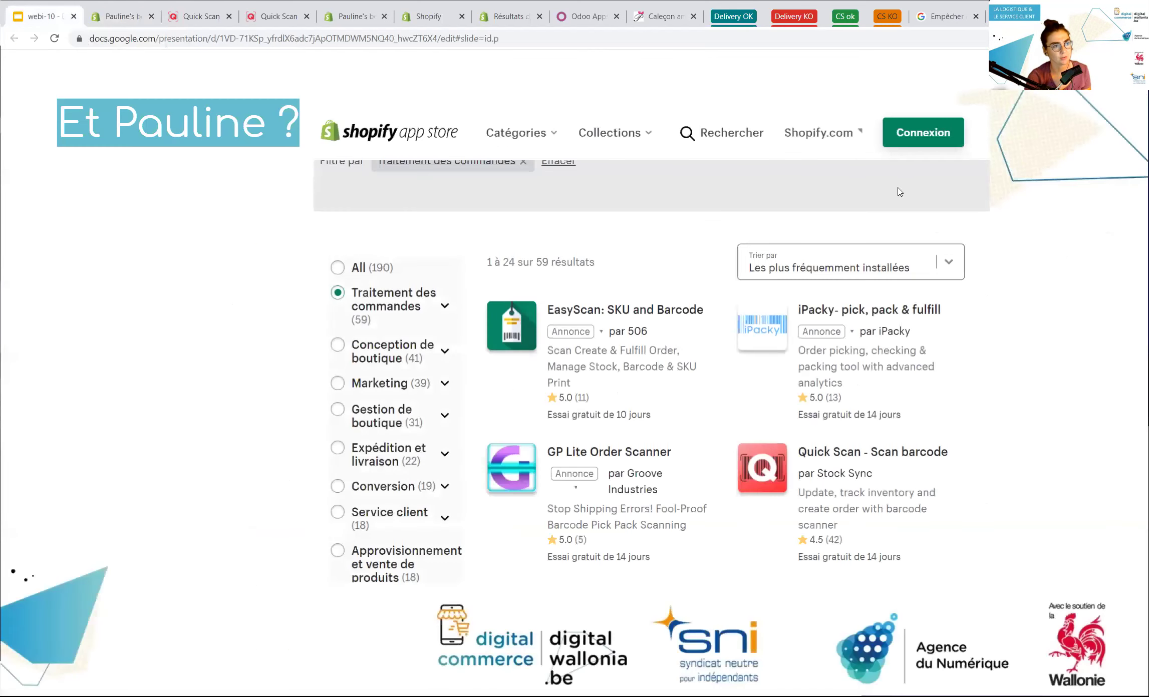
key(Right)
key(Left)
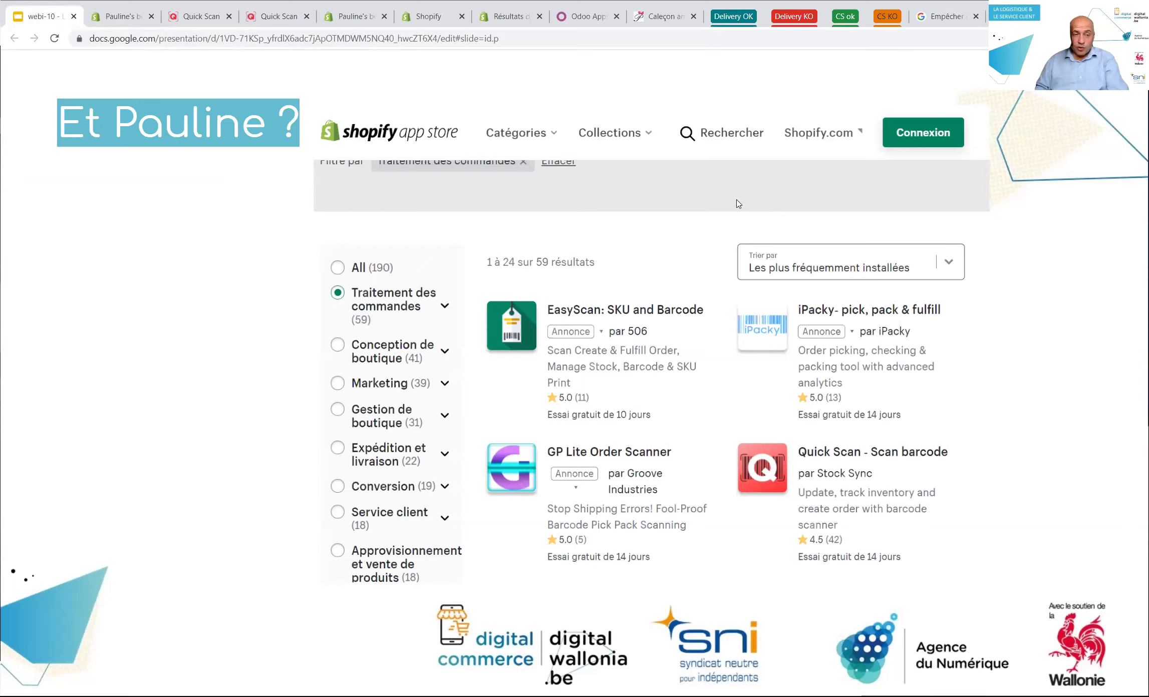
key(Right)
key(Right)
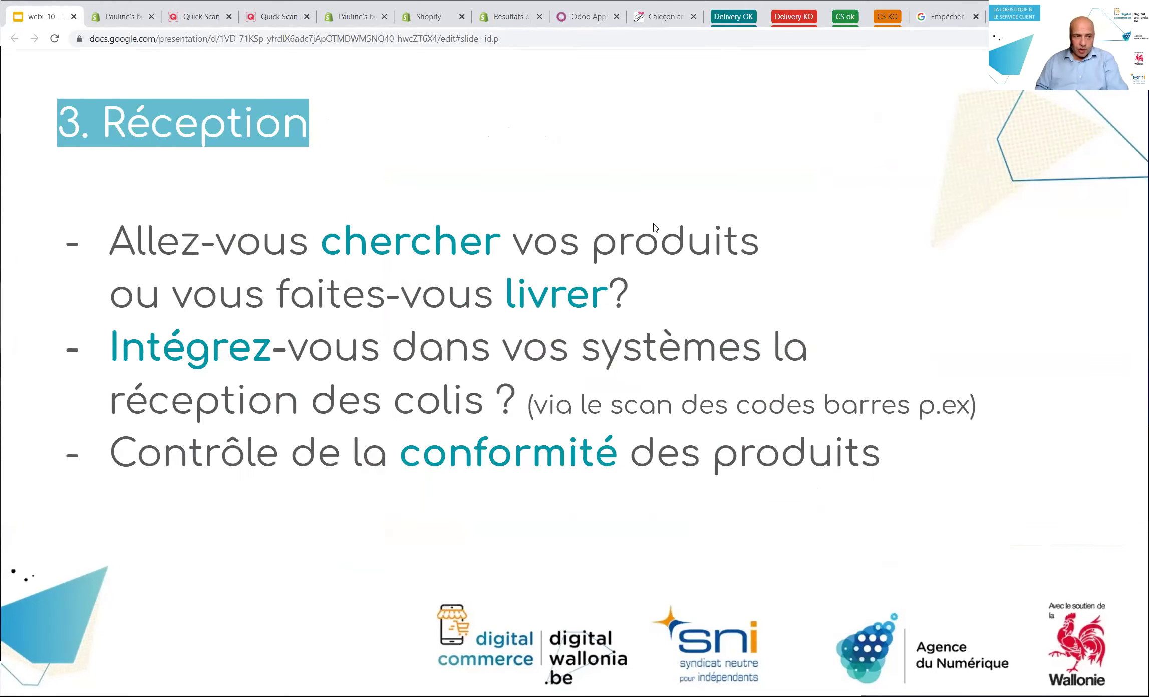
- Go back through the supplier and stock slides, ending on the "Mon stock, 2 canaux de vente" slide
key(Left)
key(Left)
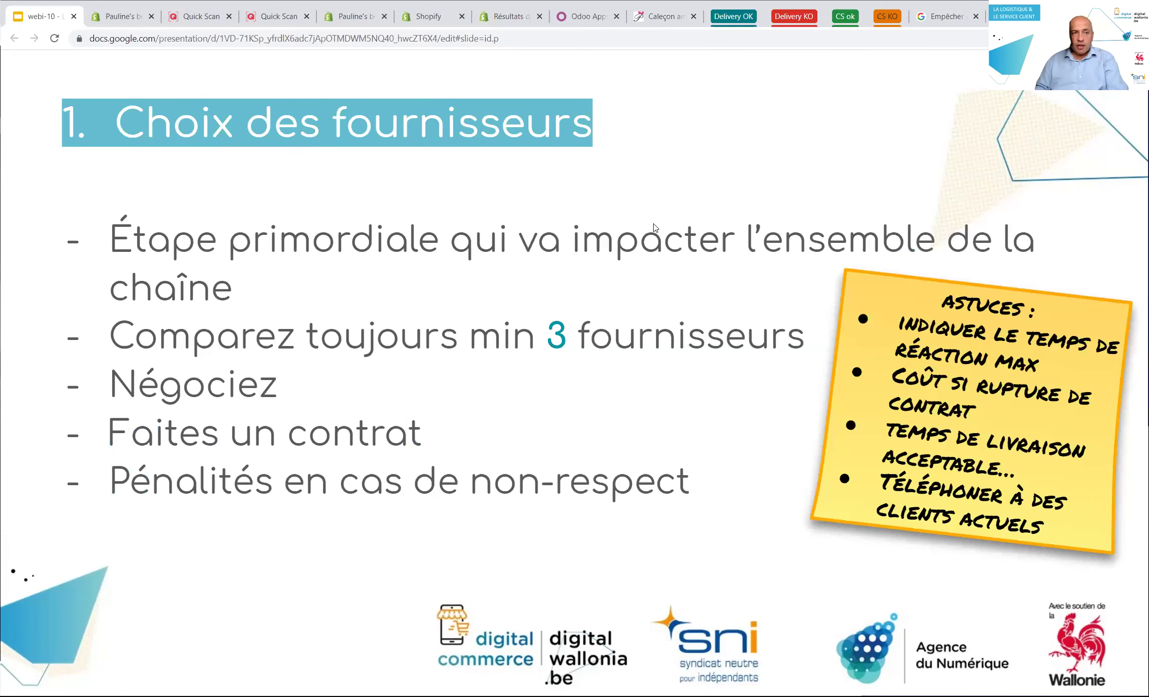
key(Left)
key(Left)
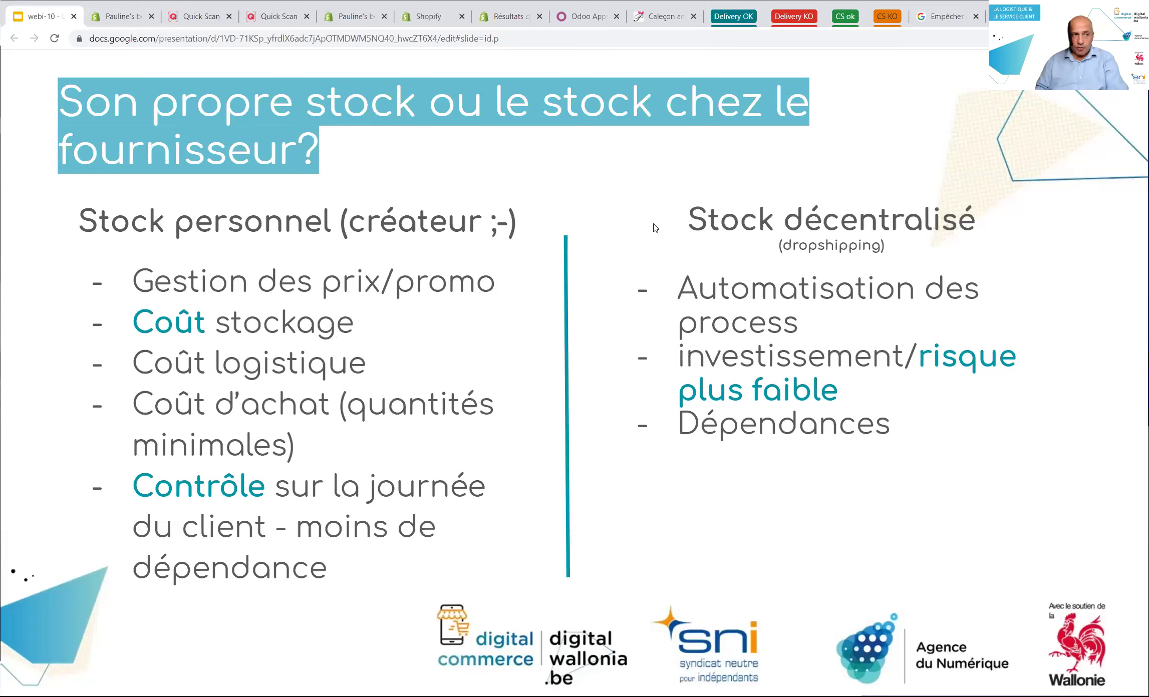
key(Left)
key(Left)
key(Left)
key(Right)
key(Right)
key(Right)
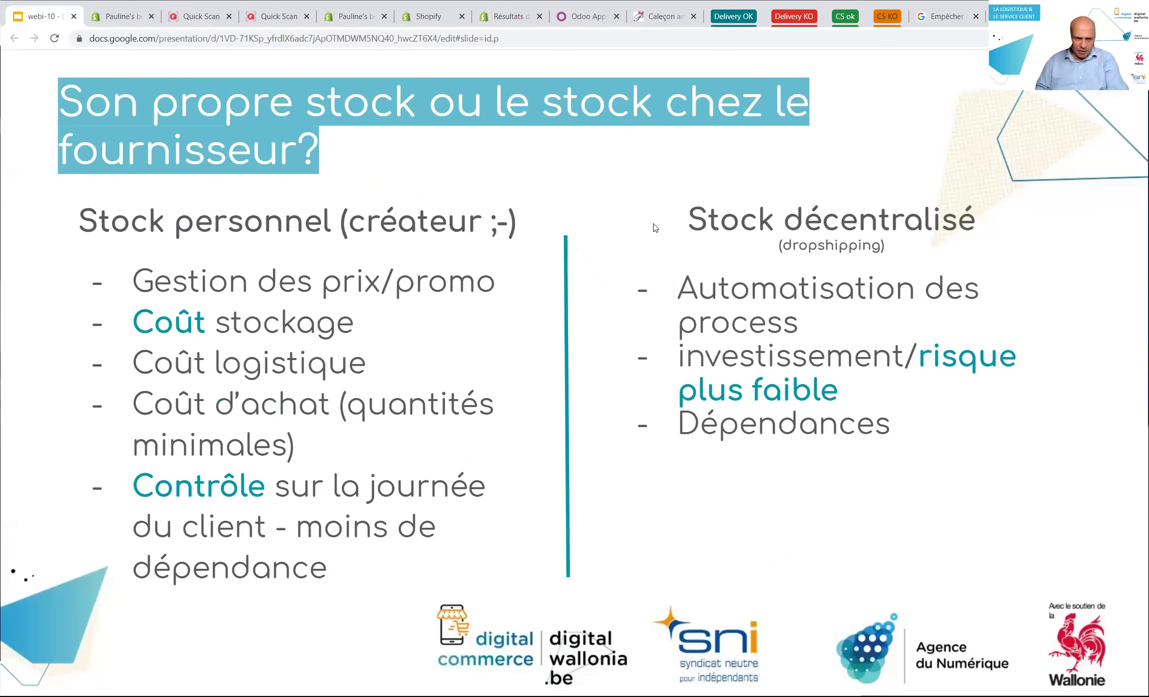
key(Right)
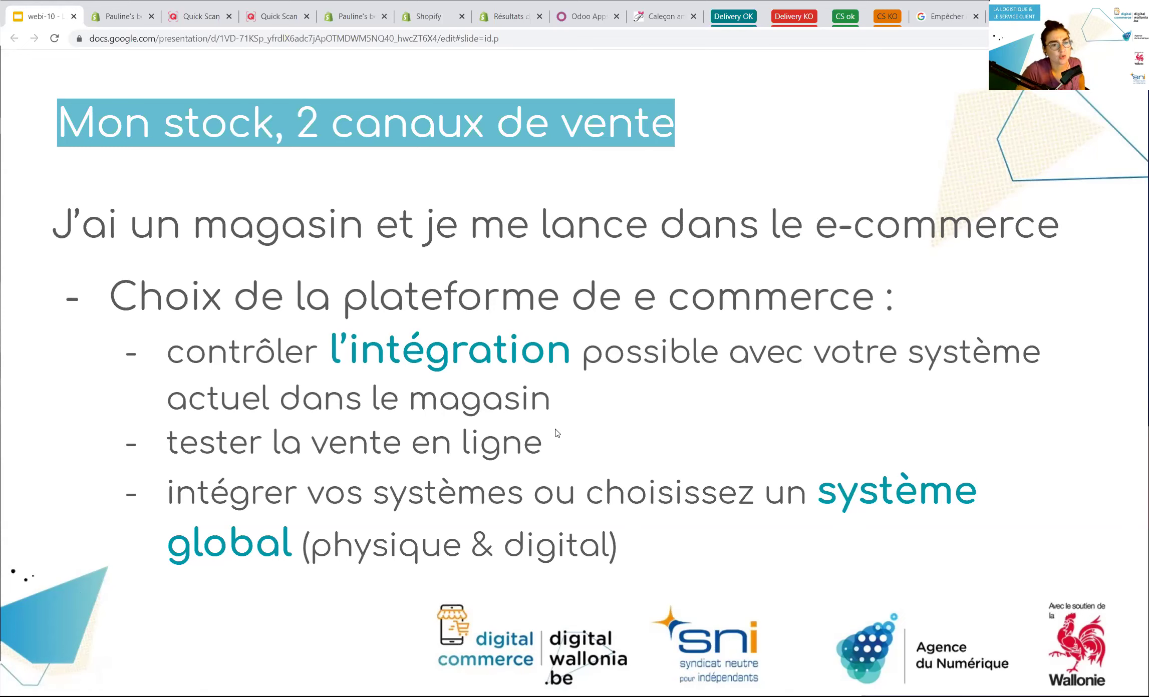
- Advance the presentation to the "Et Pauline ?" slide showing the Shopify App Store barcode apps
key(Right)
key(Right)
key(Right)
key(Right)
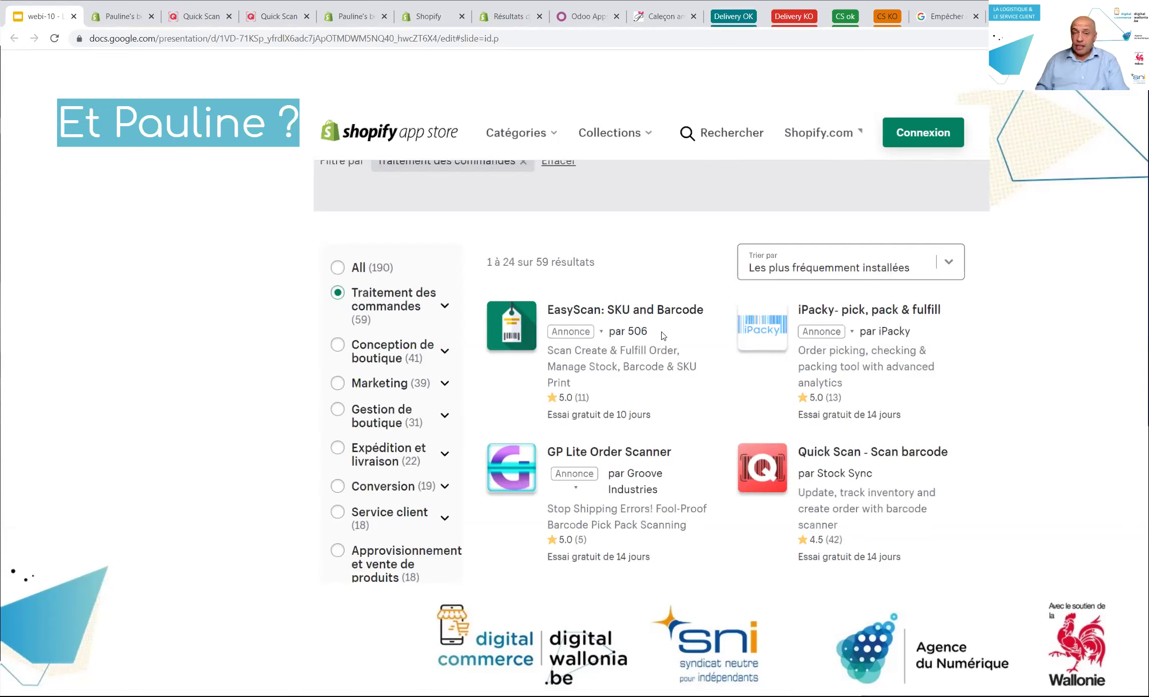
- Switch to the Shopify Stock page and open the Tripick beer's product page at its Stock section
click(120, 10)
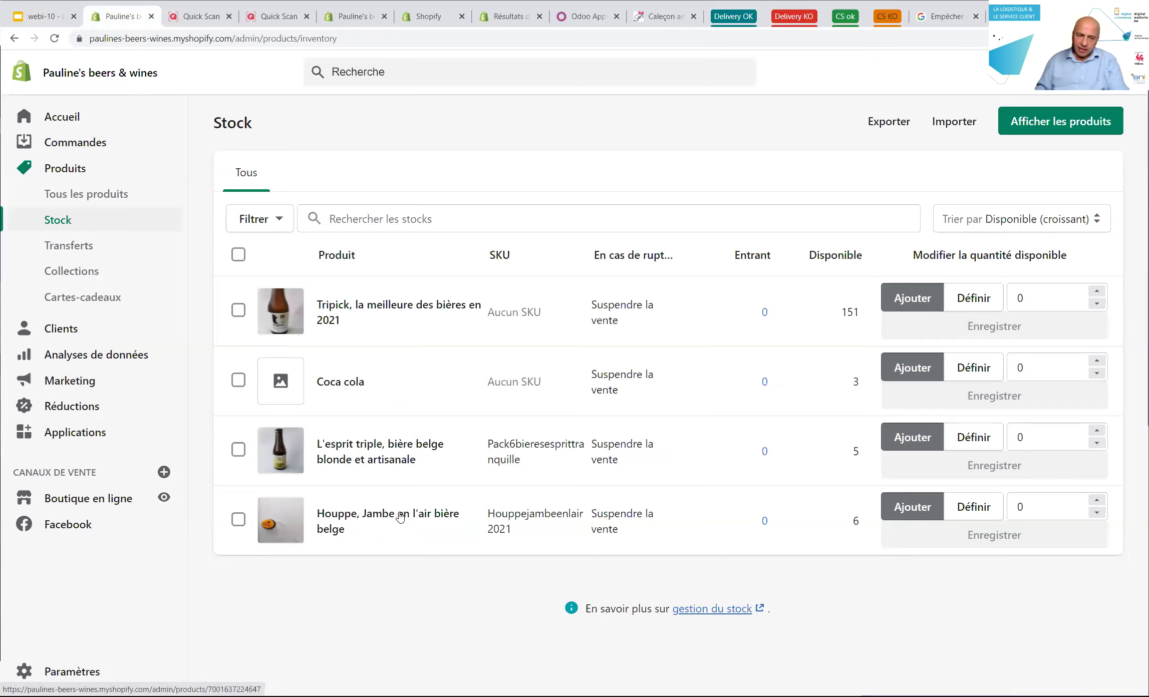
click(399, 310)
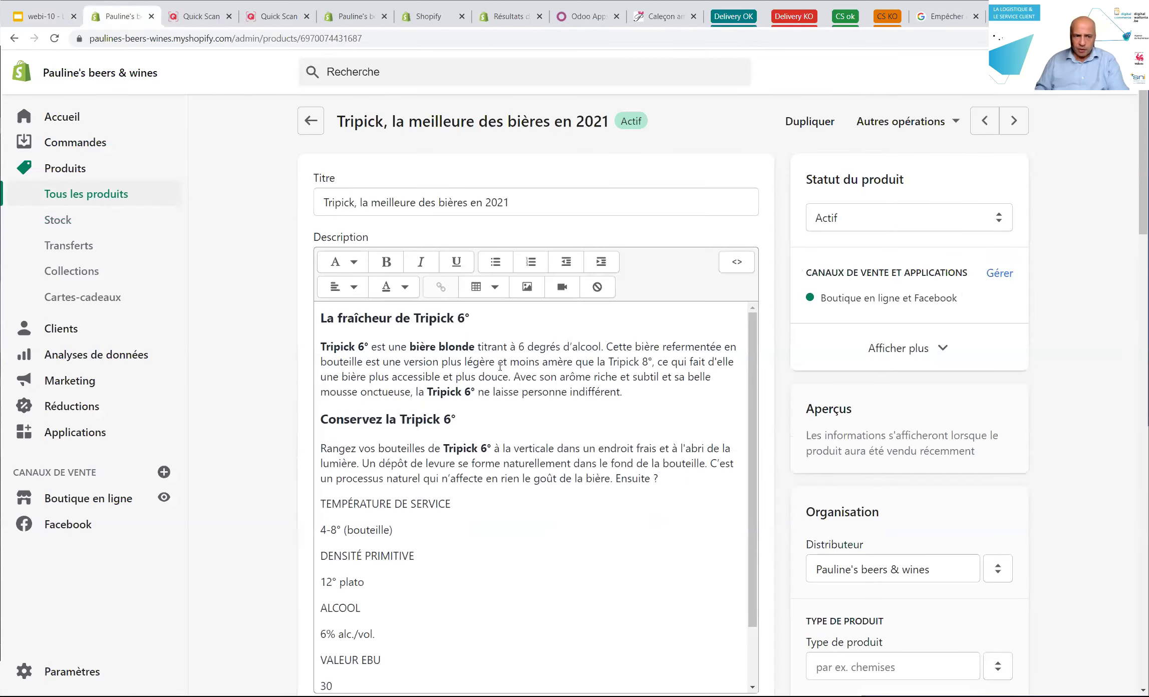
scroll(500, 366, down, 1)
scroll(649, 388, down, 3)
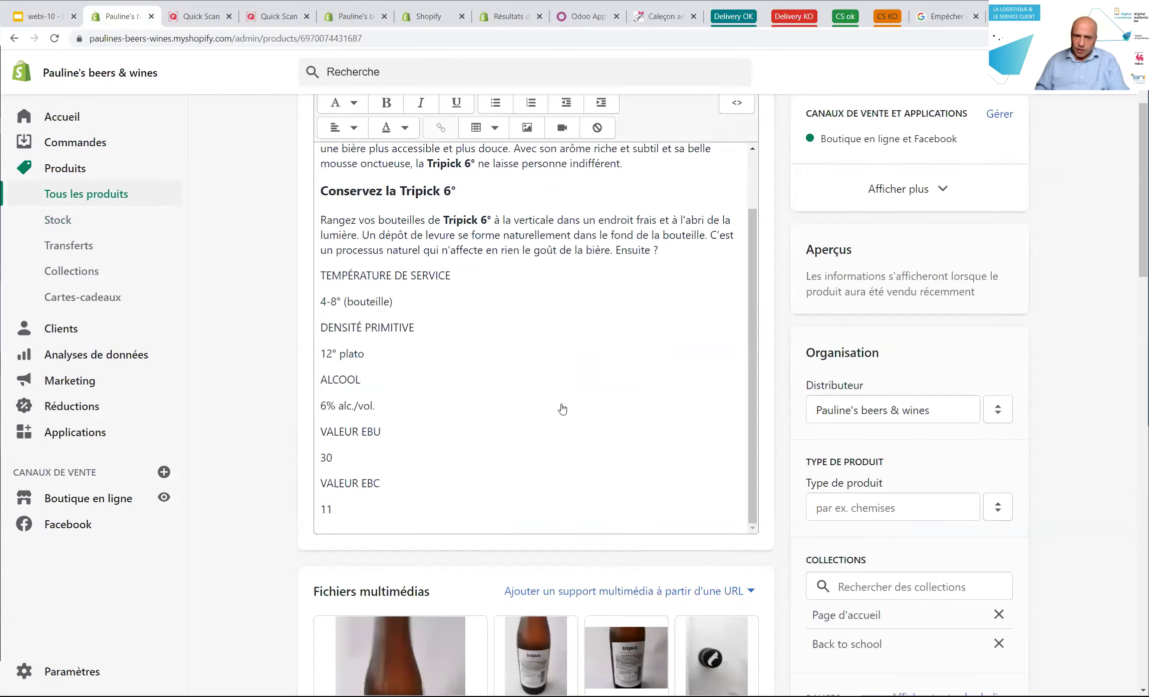
scroll(546, 410, down, 10)
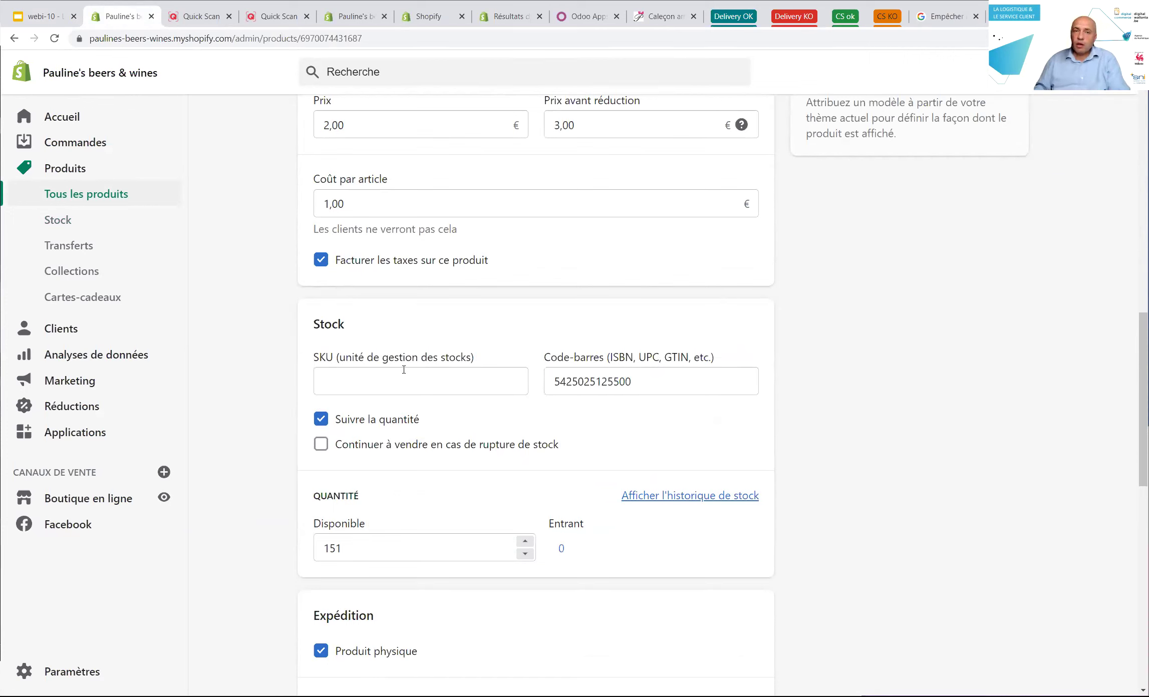
- Set the Tripick beer's SKU to "Bierebrassee092021blonde"
click(375, 377)
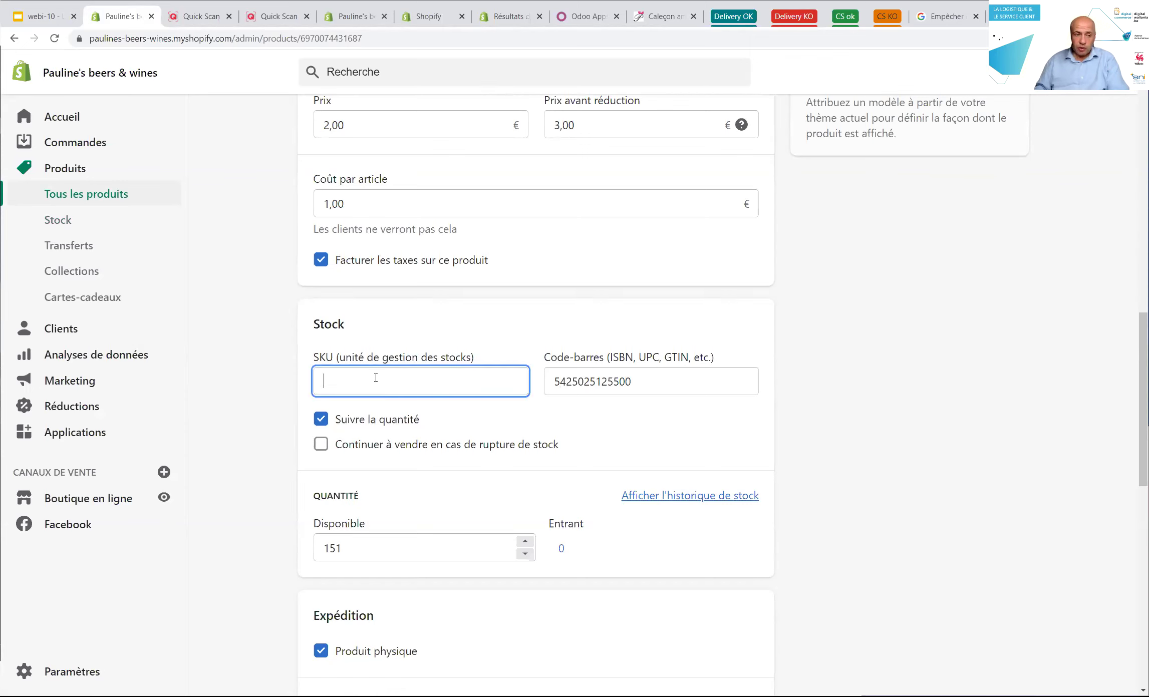
text(Bierre)
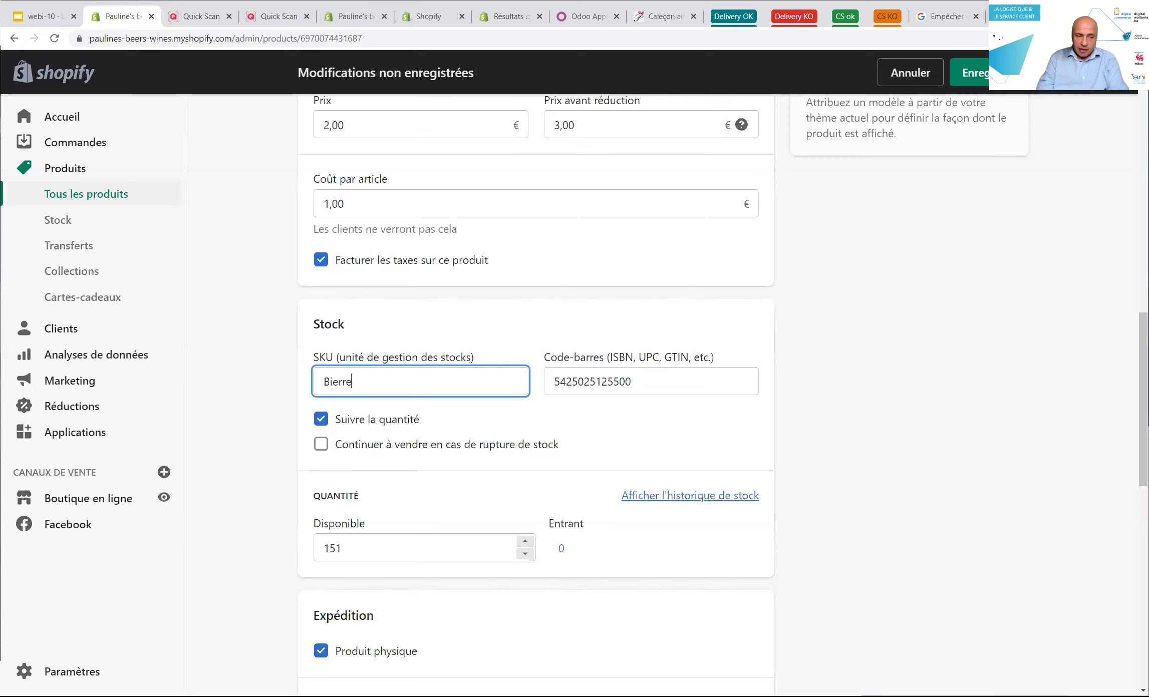
key(BackSpace)
key(BackSpace)
key(BackSpace)
key(BackSpace)
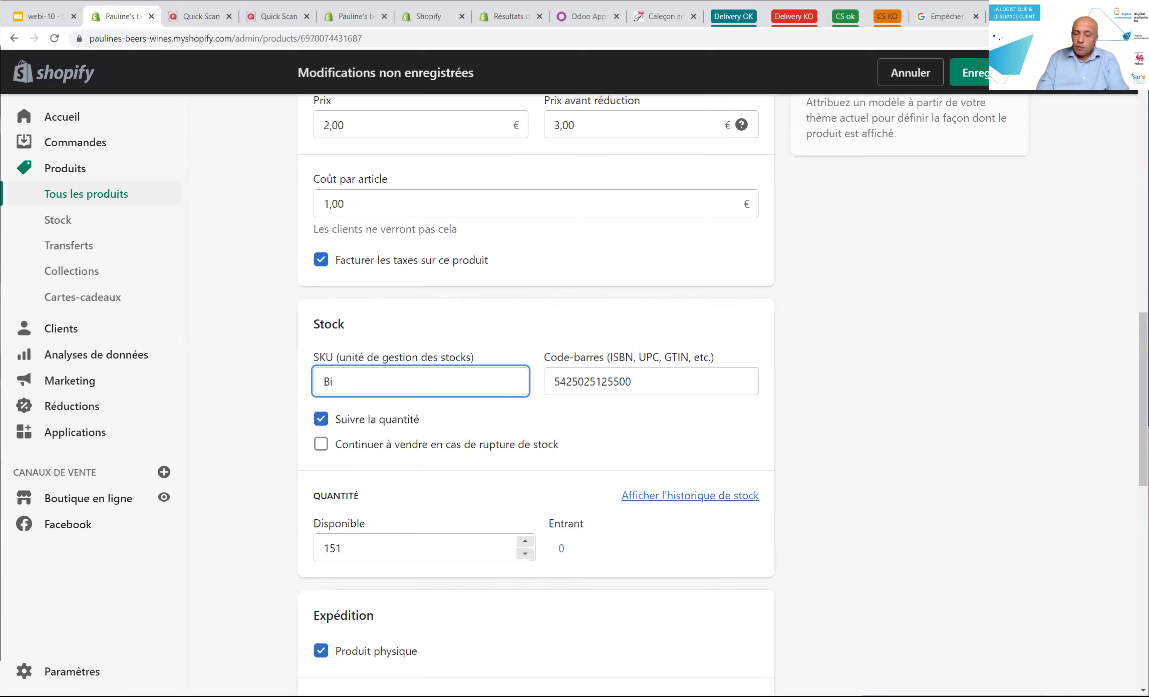
text(è)
key(BackSpace)
text(erebrassee)
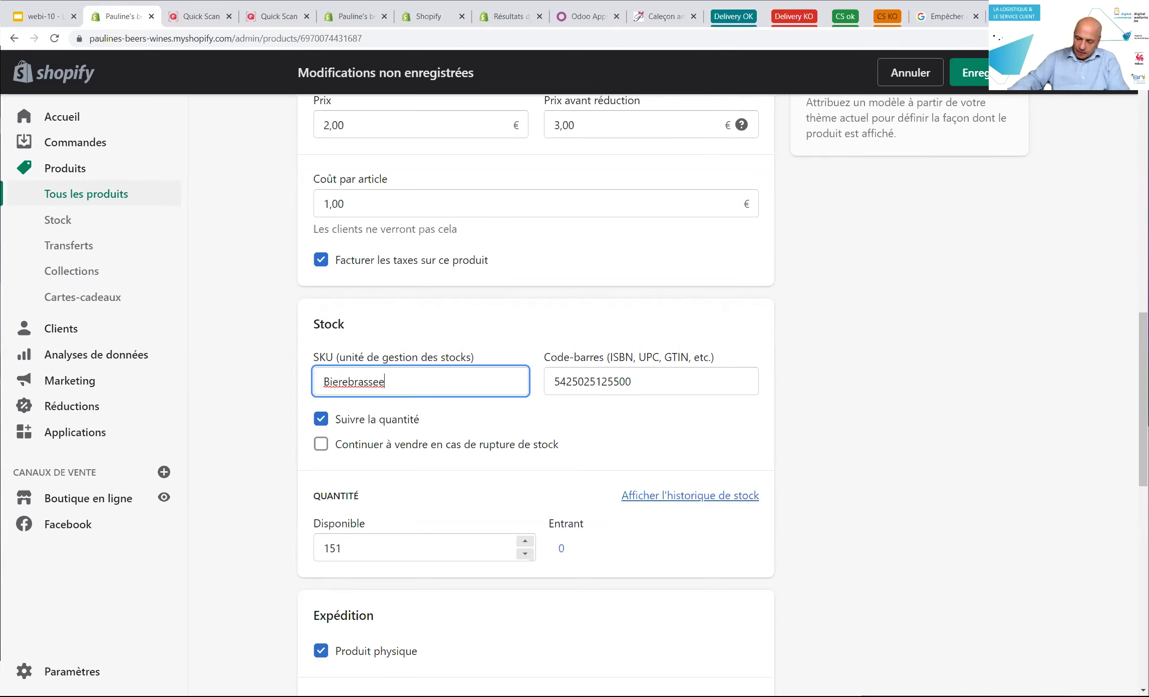
text(092021)
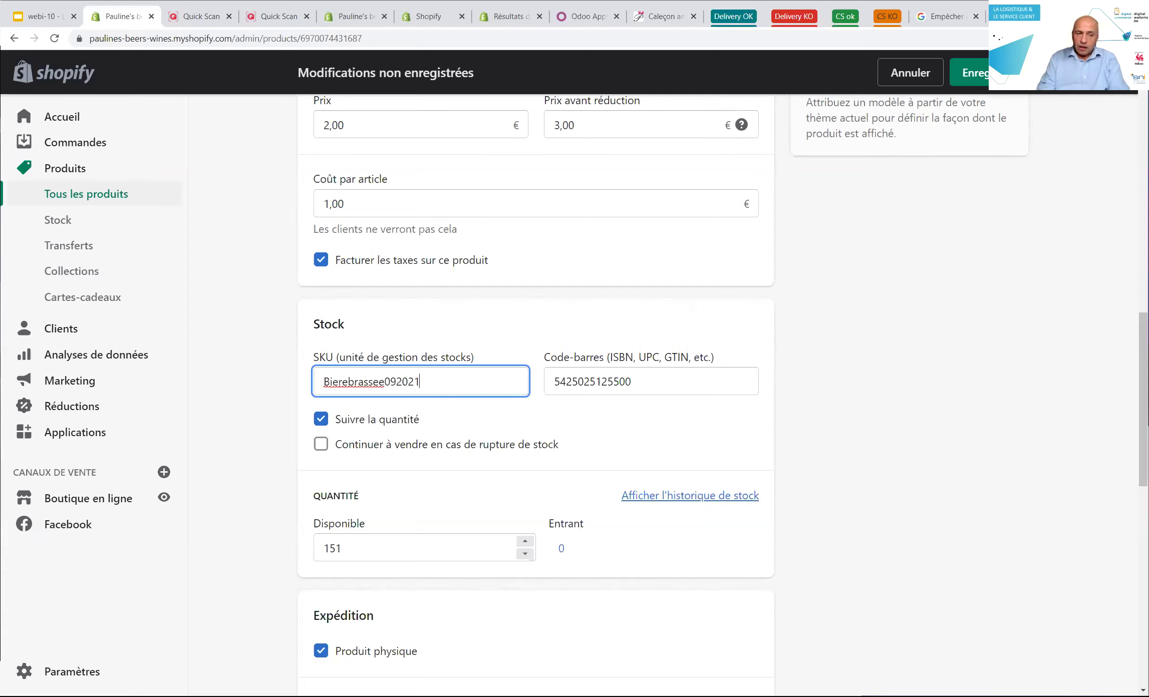
text(blonde)
key(BackSpace)
key(BackSpace)
key(BackSpace)
key(BackSpace)
key(BackSpace)
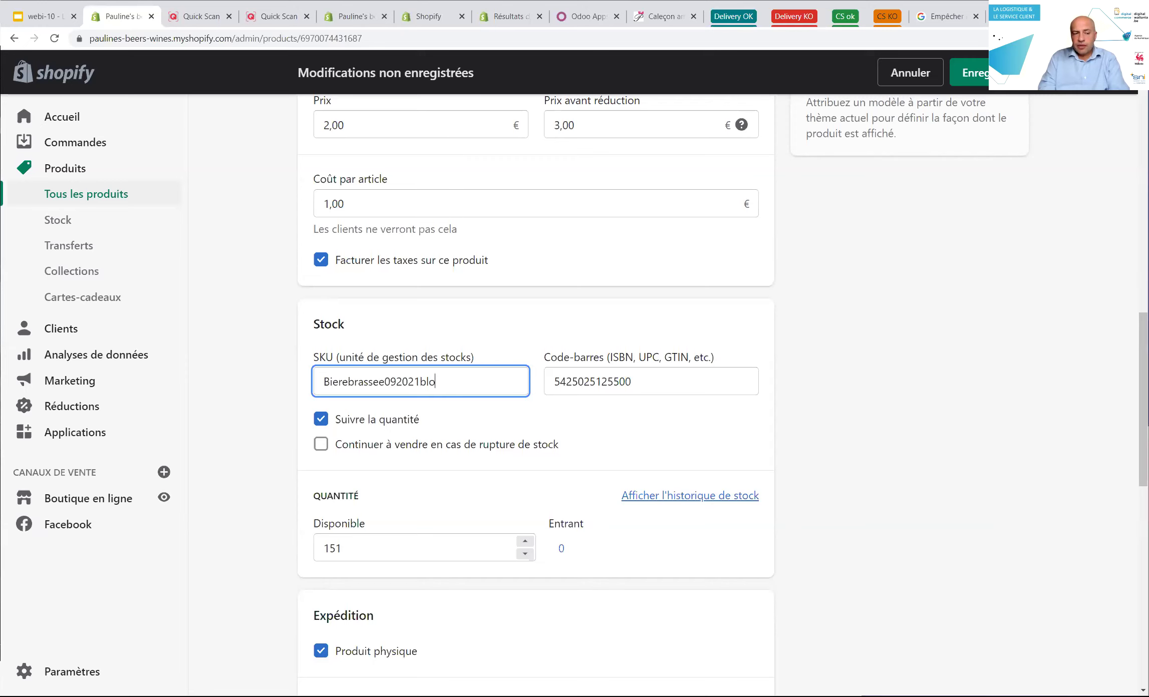
text(londe)
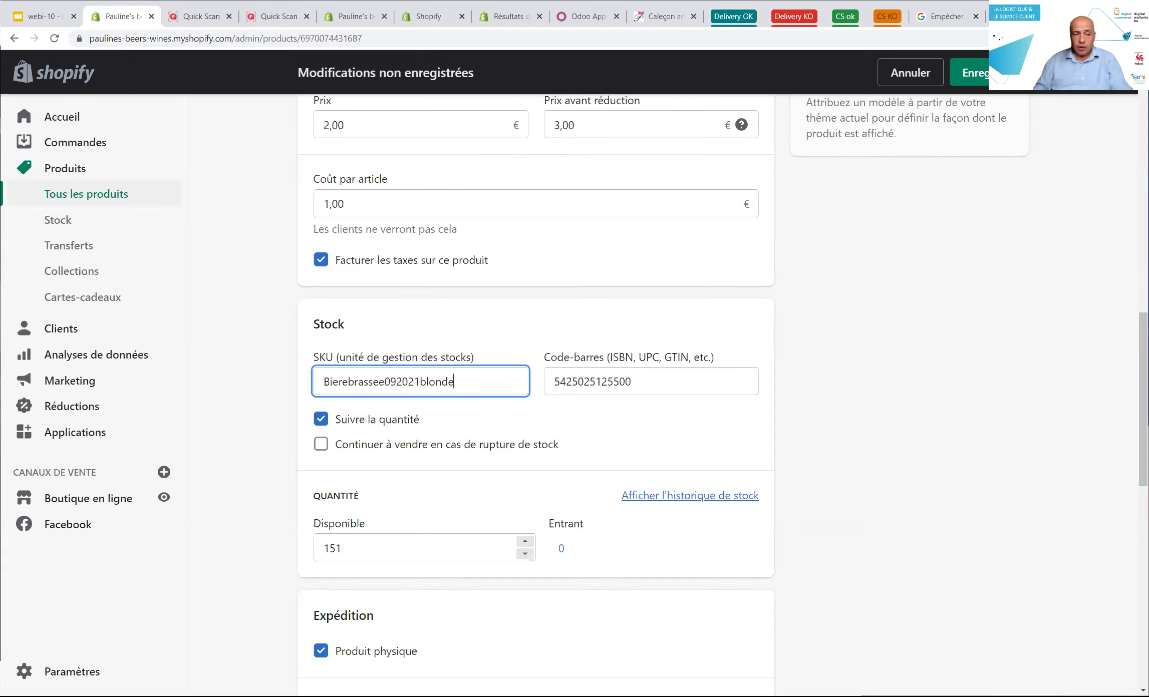
- Save the Tripick product and review its price and stock details
scroll(644, 605, down, 12)
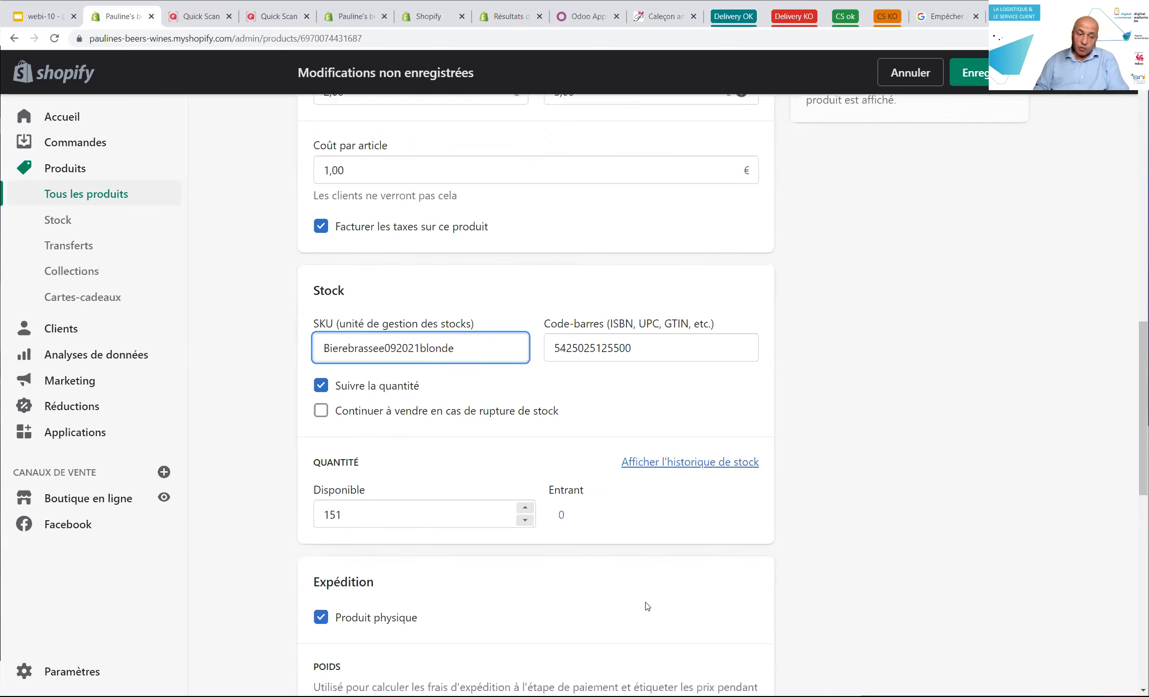
scroll(650, 626, down, 3)
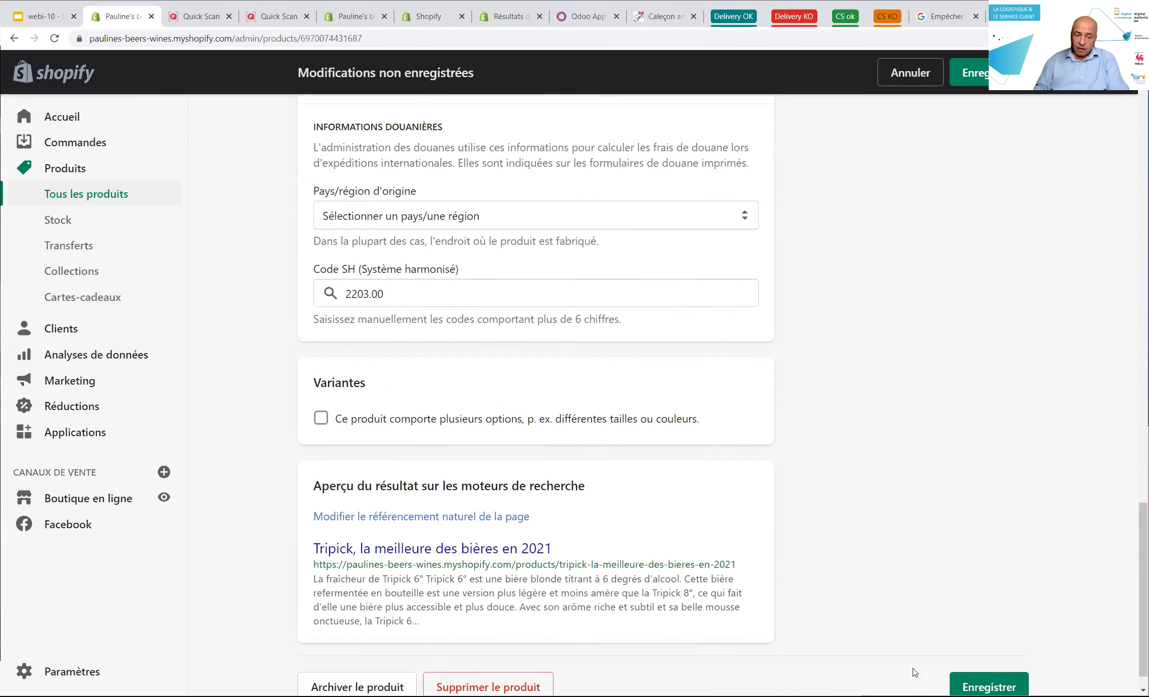
click(969, 657)
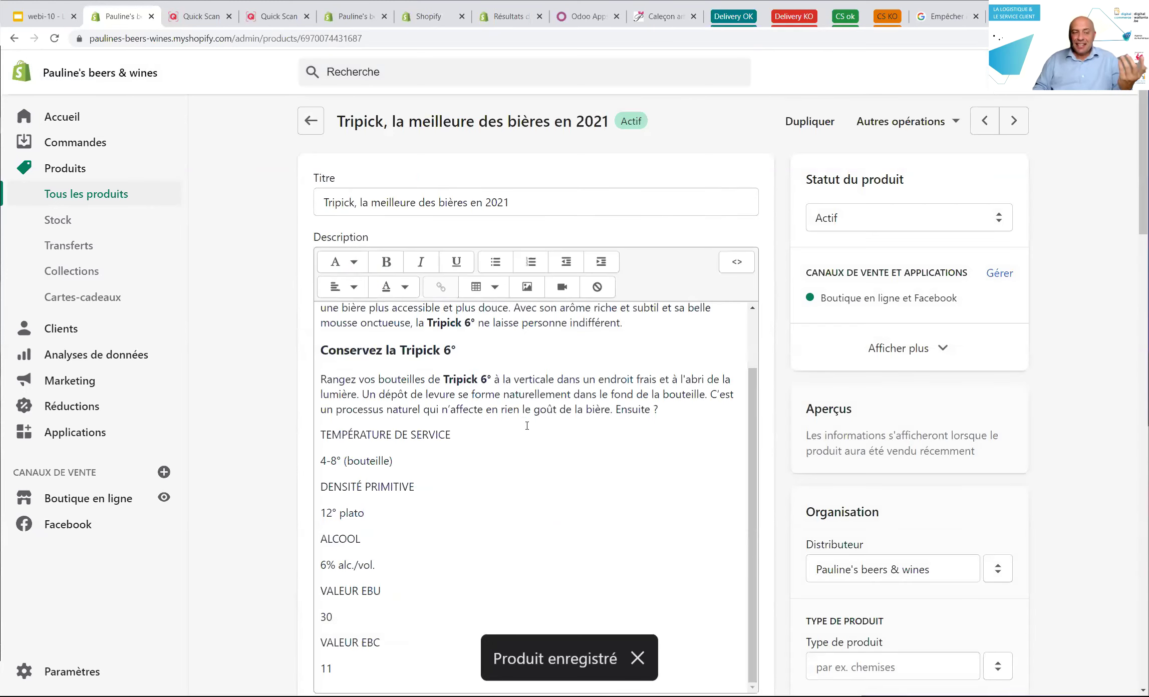
scroll(519, 416, down, 10)
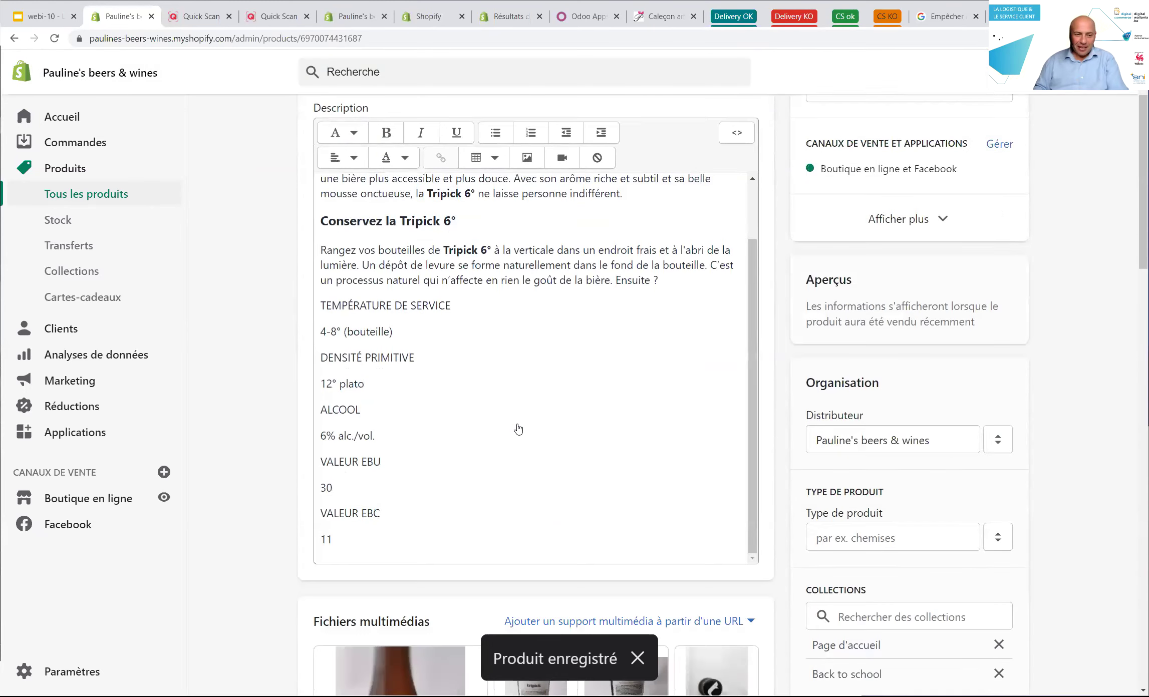
scroll(519, 430, down, 1)
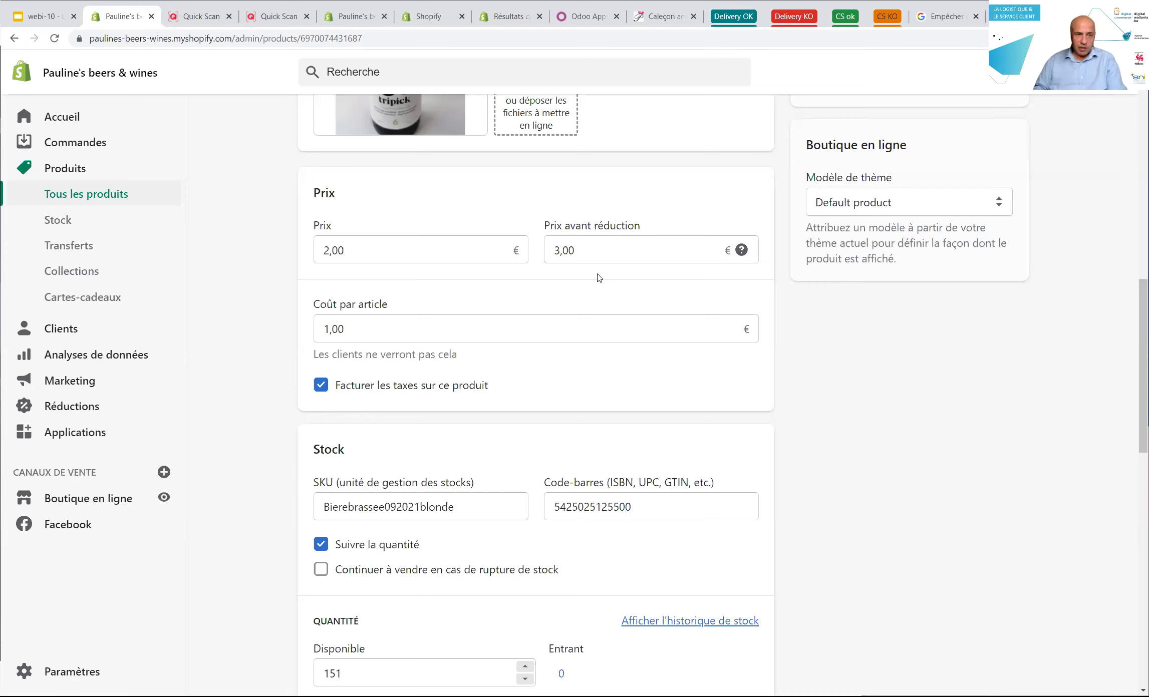
- Switch back to the presentation and advance to the Wooclap slide asking "Qu'est-ce que c'est?"
click(43, 21)
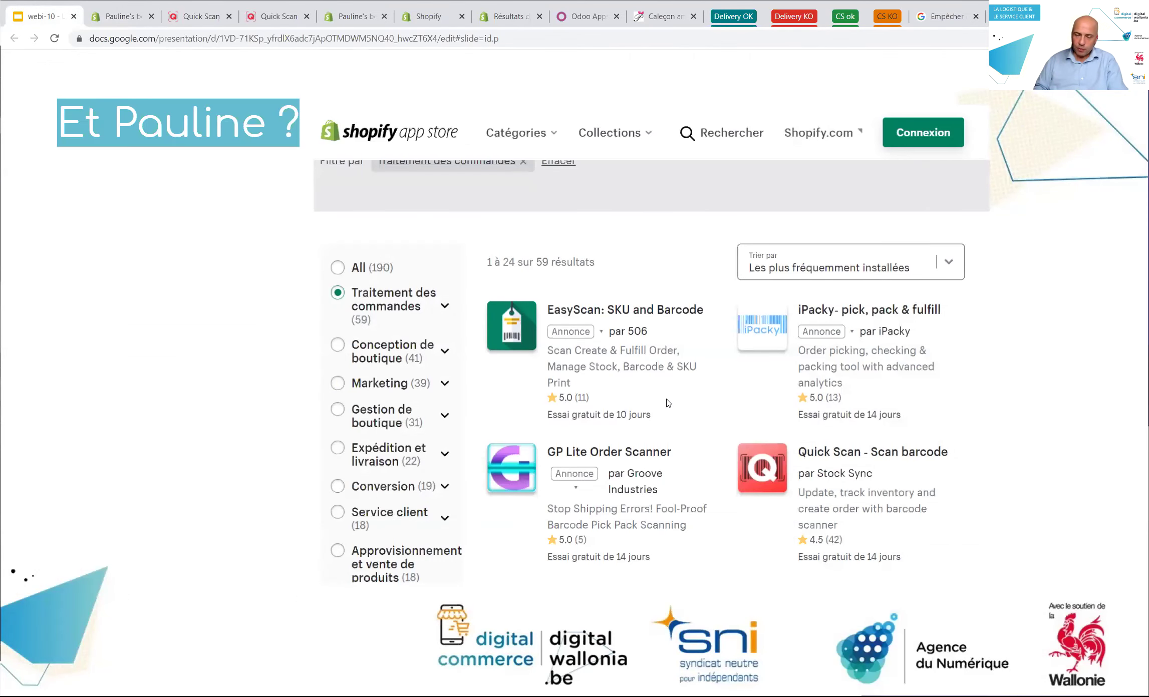
key(Right)
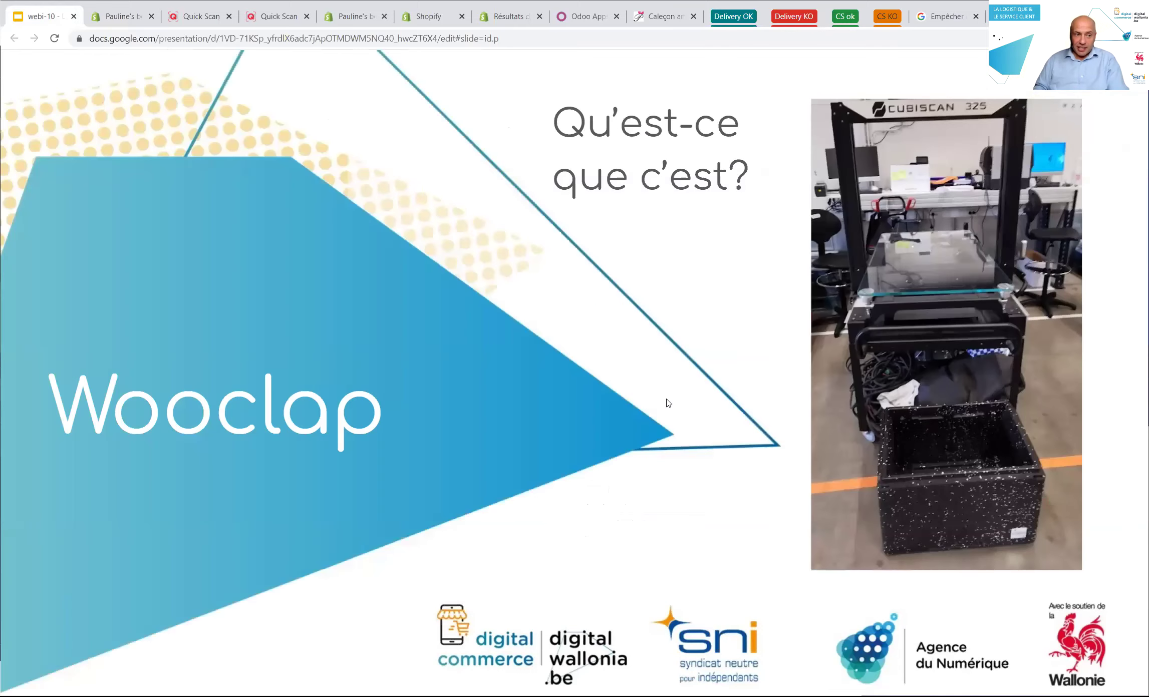